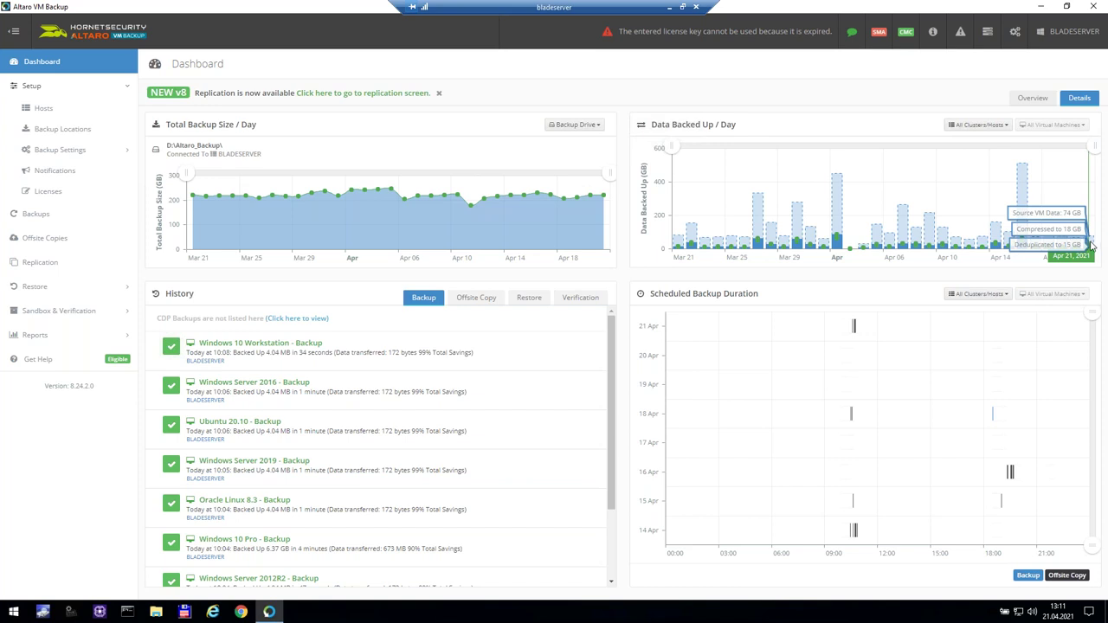
Step: Review the dashboard's history lists for offsite copies, backups, restores and verifications
{"action": "left_click", "coordinate": [491, 301]}
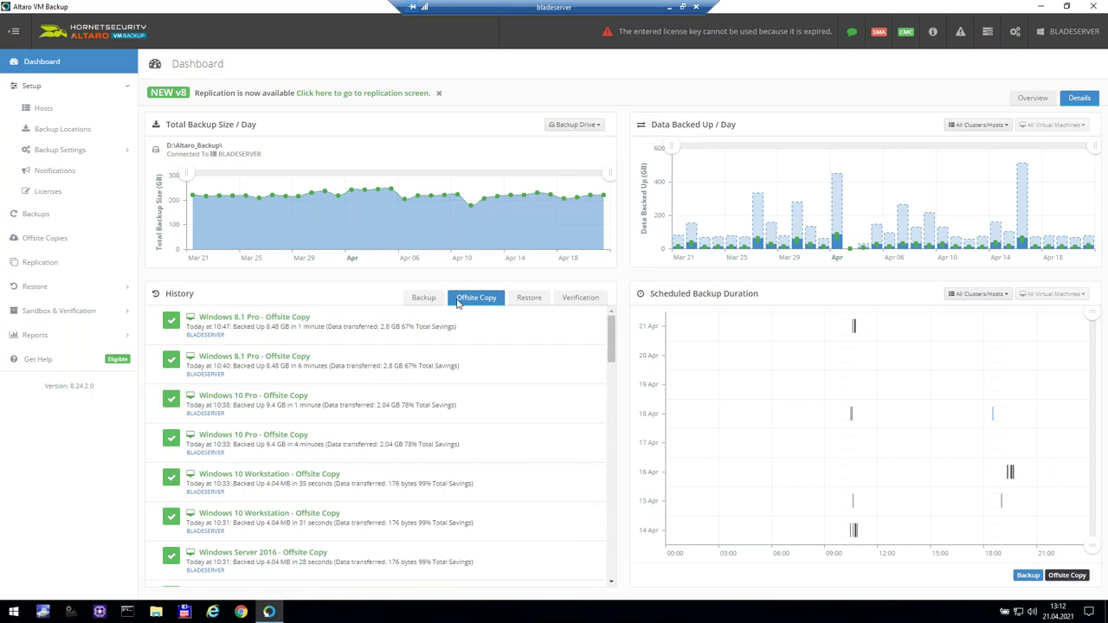
{"action": "left_click", "coordinate": [420, 298]}
{"action": "left_click", "coordinate": [491, 299]}
{"action": "left_click", "coordinate": [528, 298]}
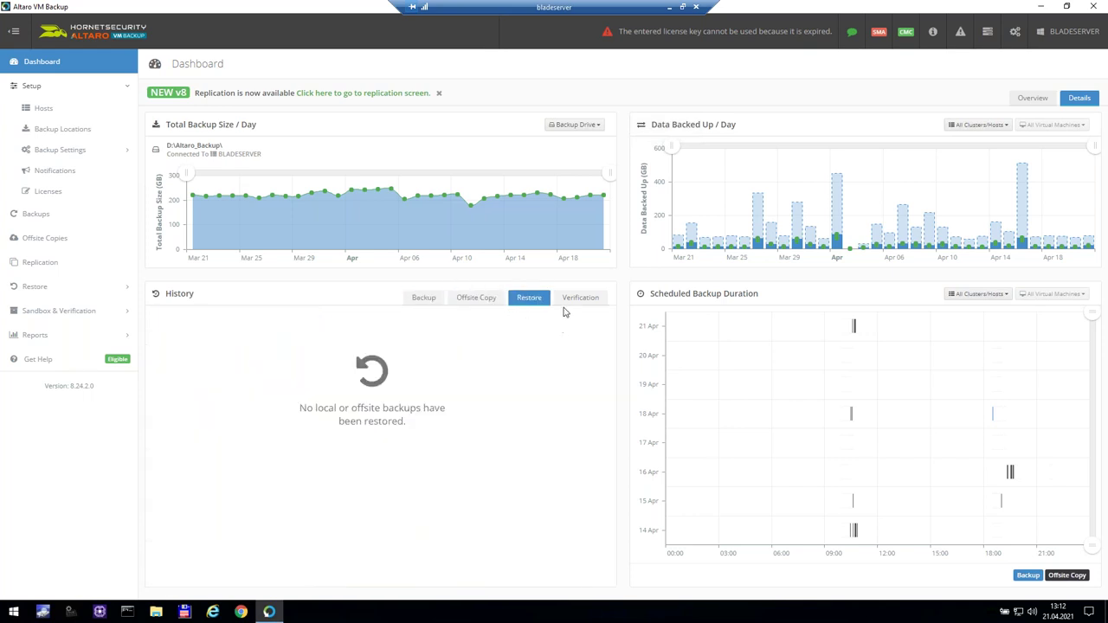
{"action": "left_click", "coordinate": [577, 301]}
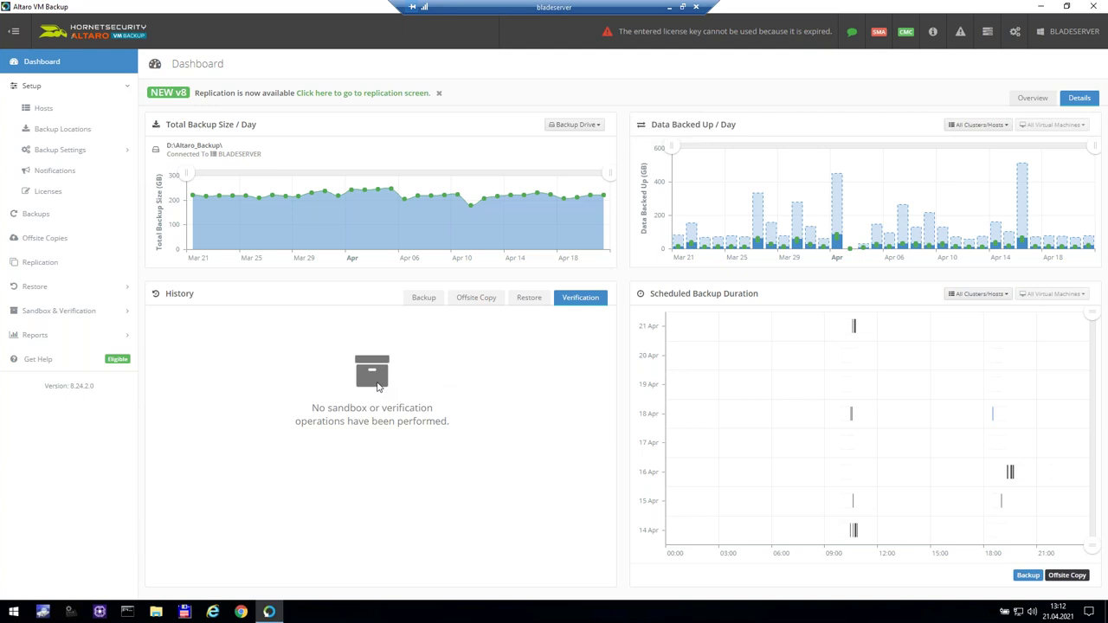
Step: View the configured hosts and examine the host types offered for adding a new host, without adding one
{"action": "left_click", "coordinate": [65, 111]}
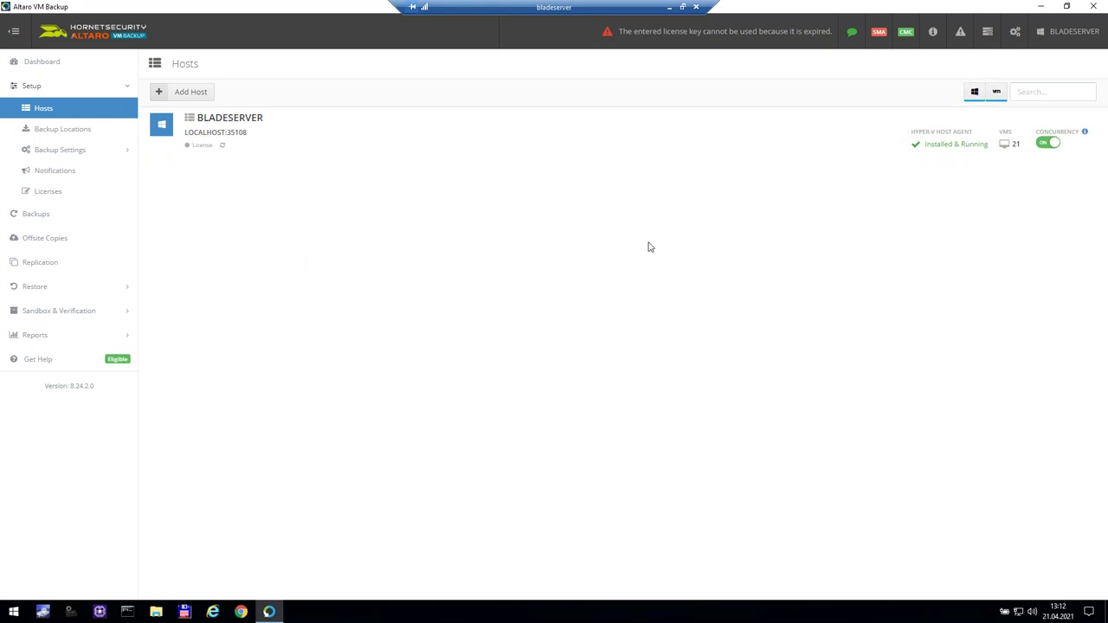
{"action": "mouse_move", "coordinate": [284, 118]}
{"action": "left_click", "coordinate": [192, 95]}
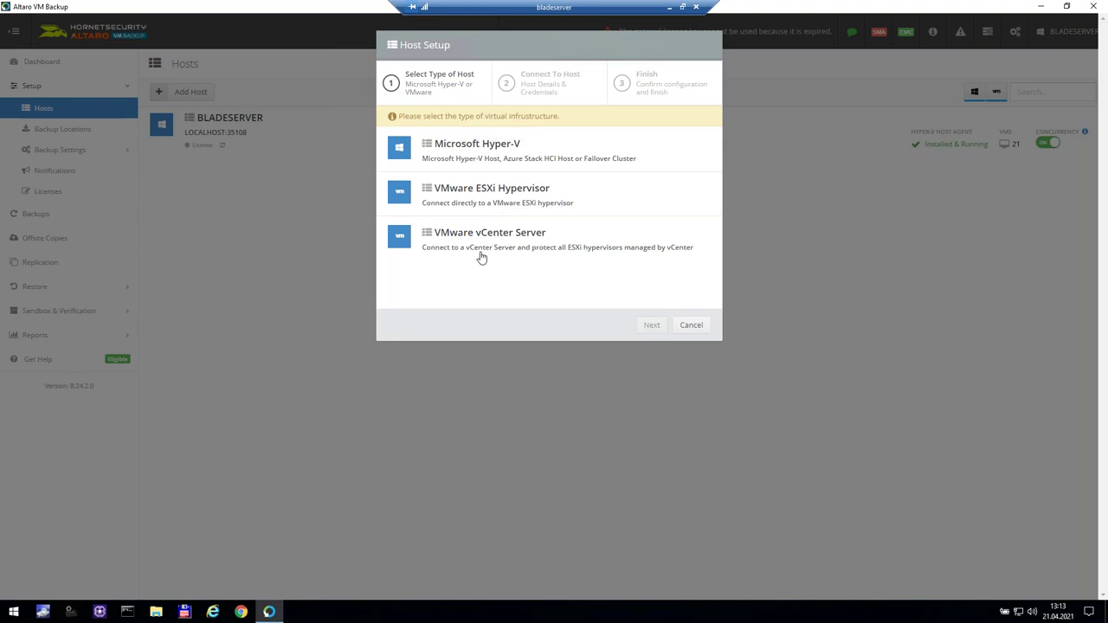
{"action": "left_click", "coordinate": [692, 326]}
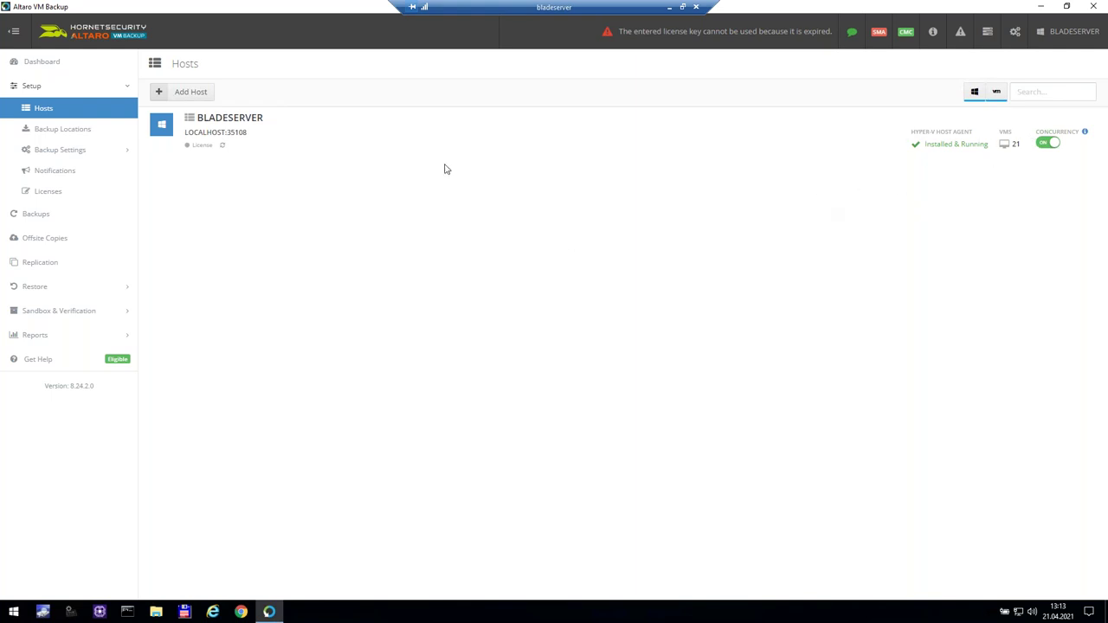
Step: View the backup locations, examine the types offered for a new one, and select the BunsenLabs Lithium 2.1 VM in the infrastructure tree
{"action": "left_click", "coordinate": [69, 135]}
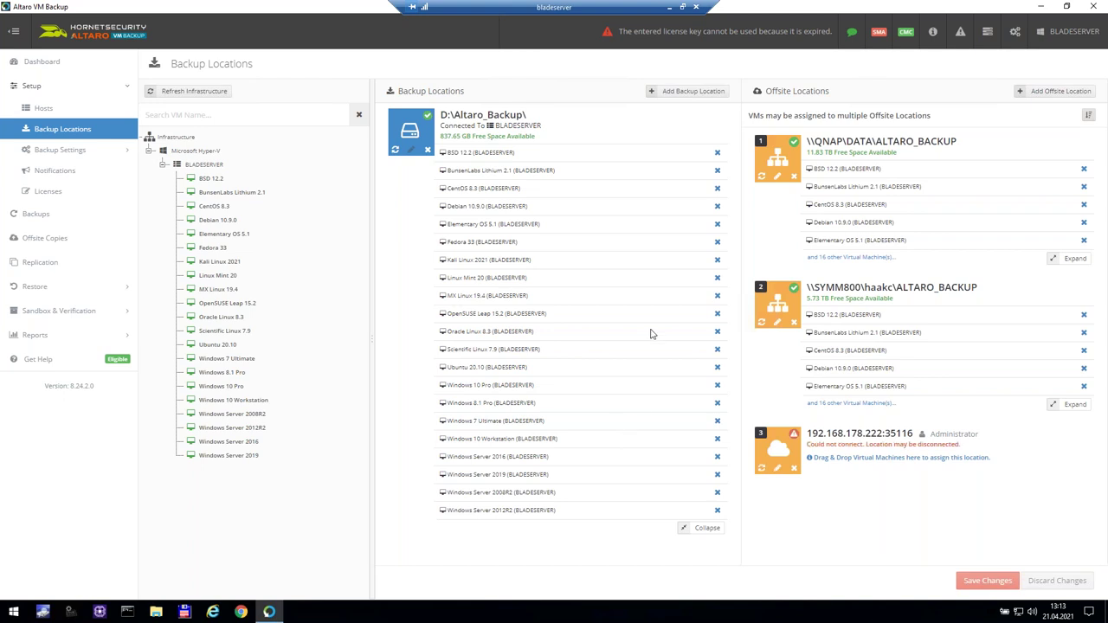
{"action": "left_click", "coordinate": [692, 92]}
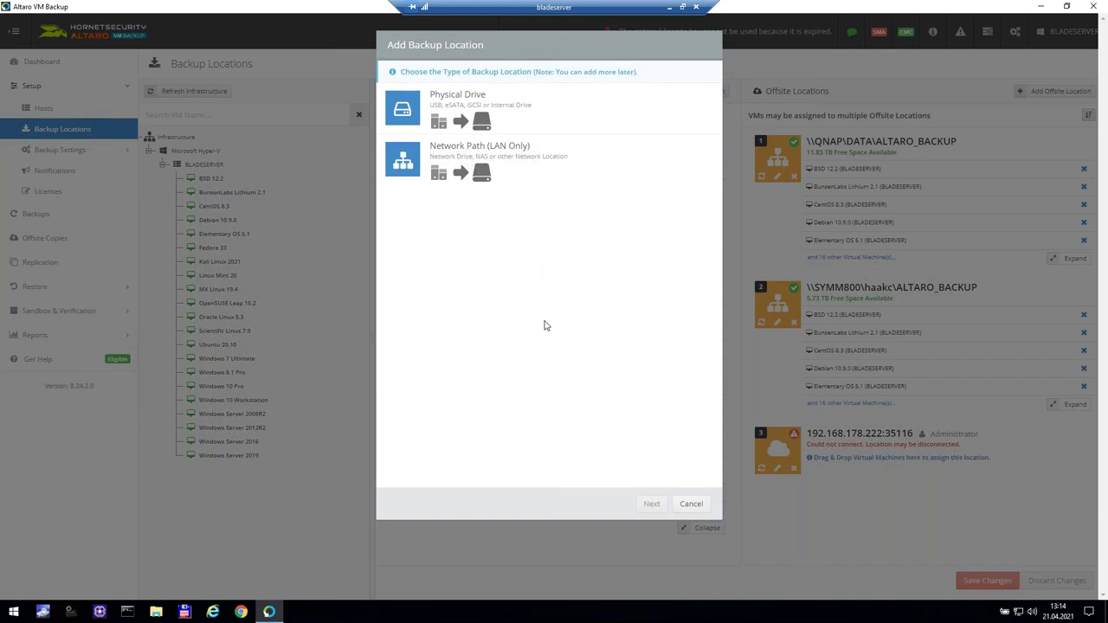
{"action": "left_click", "coordinate": [700, 504]}
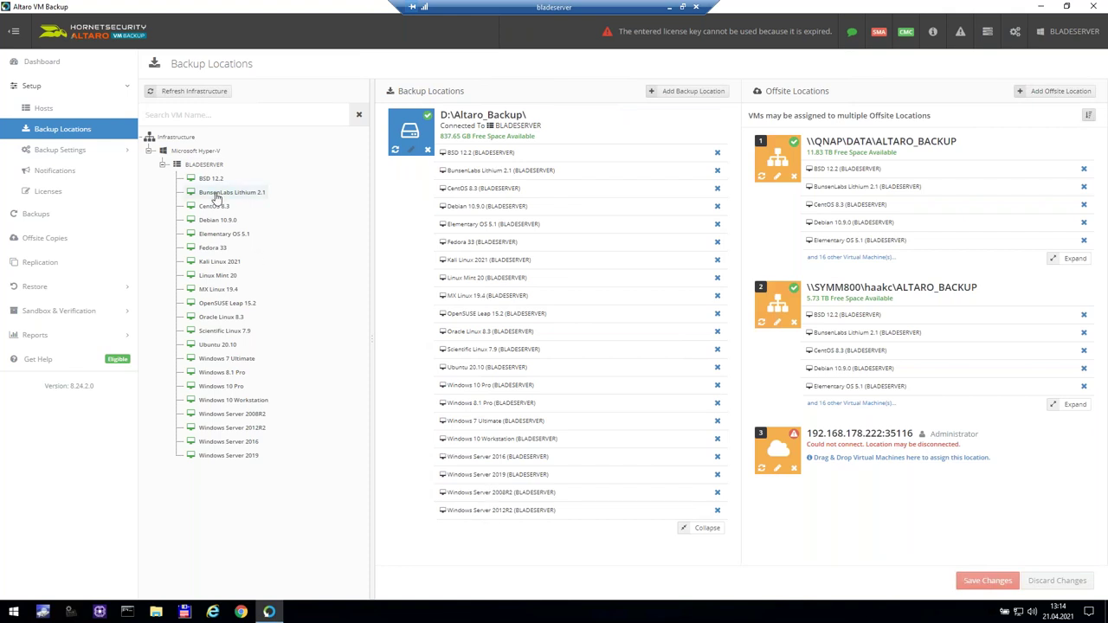
{"action": "left_click_drag", "start_coordinate": [217, 197], "coordinate": [251, 188]}
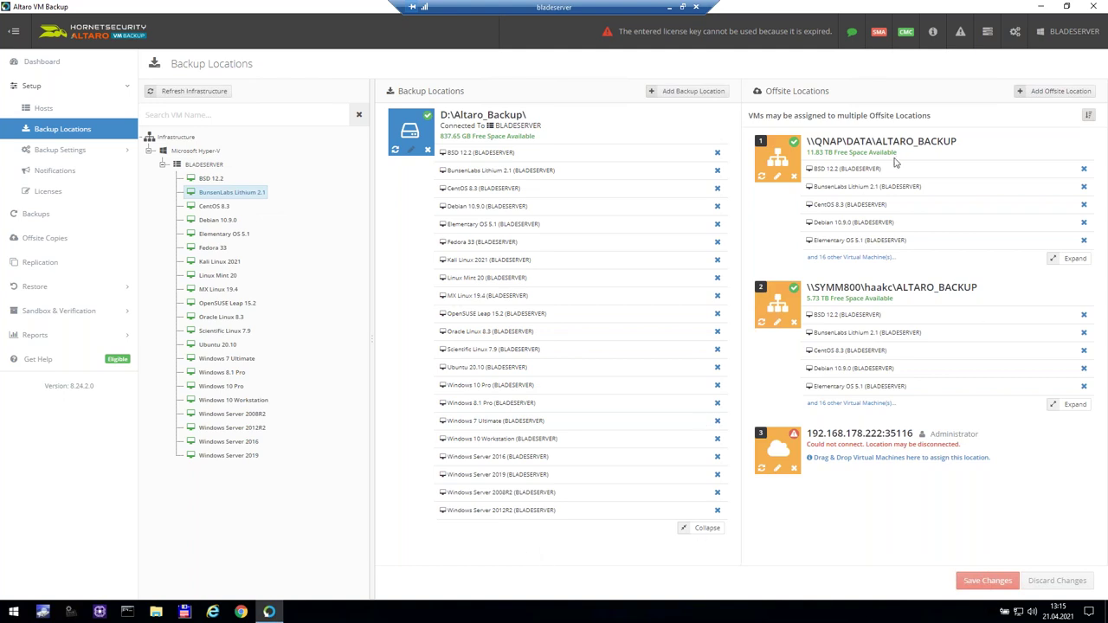
Step: Examine the location types offered for a new offsite location, from physical drive and cloud storage to drive rotation, without adding one
{"action": "left_click", "coordinate": [1049, 92]}
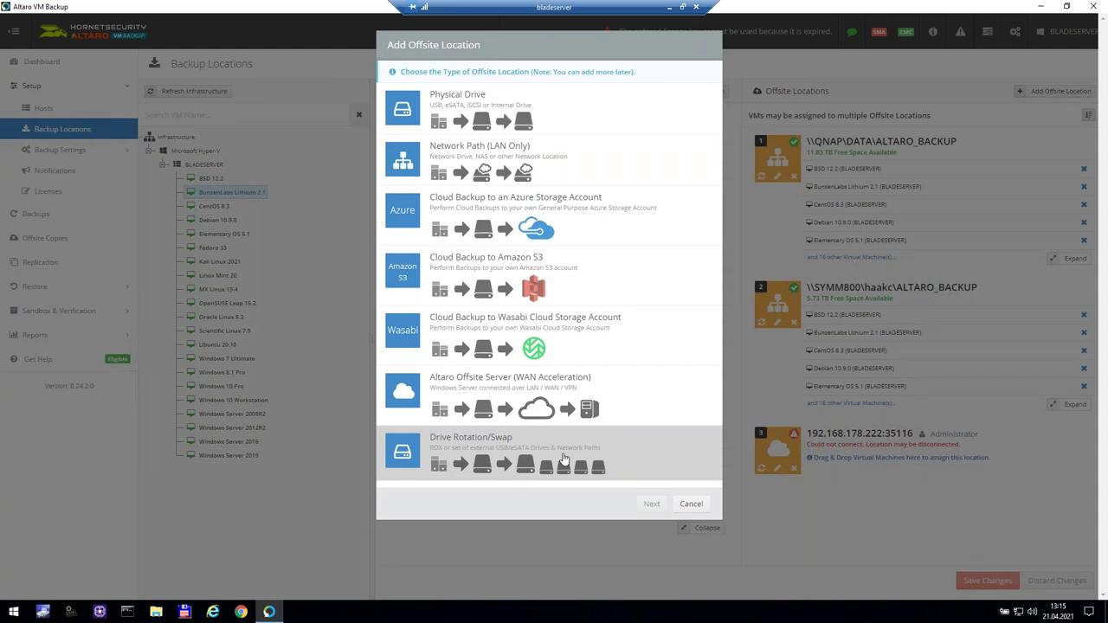
{"action": "left_click", "coordinate": [691, 504]}
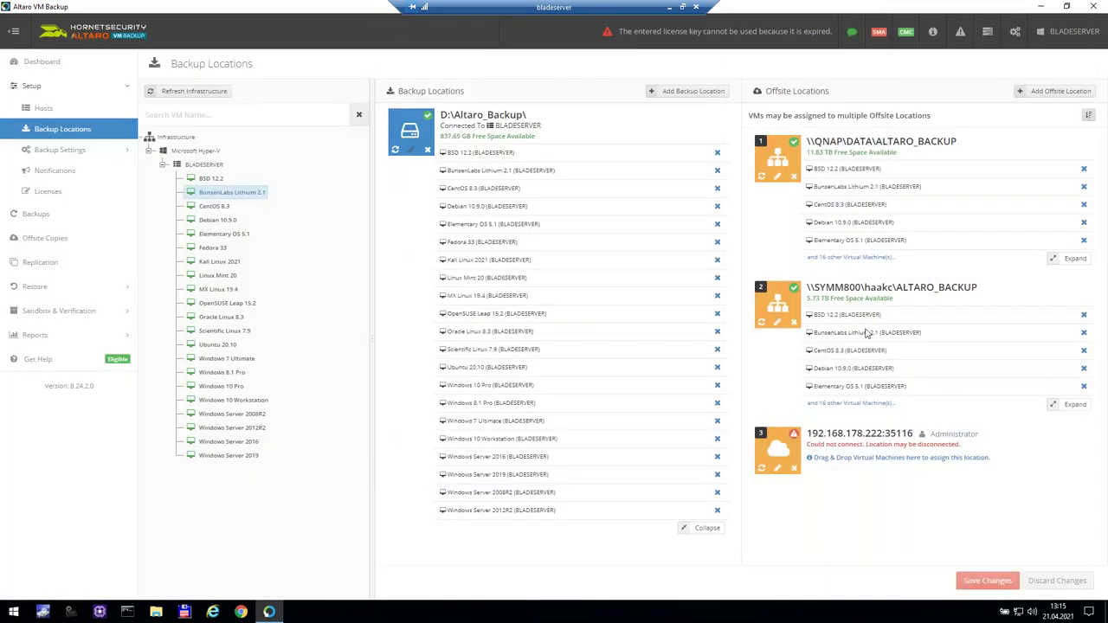
{"action": "left_click", "coordinate": [1064, 90]}
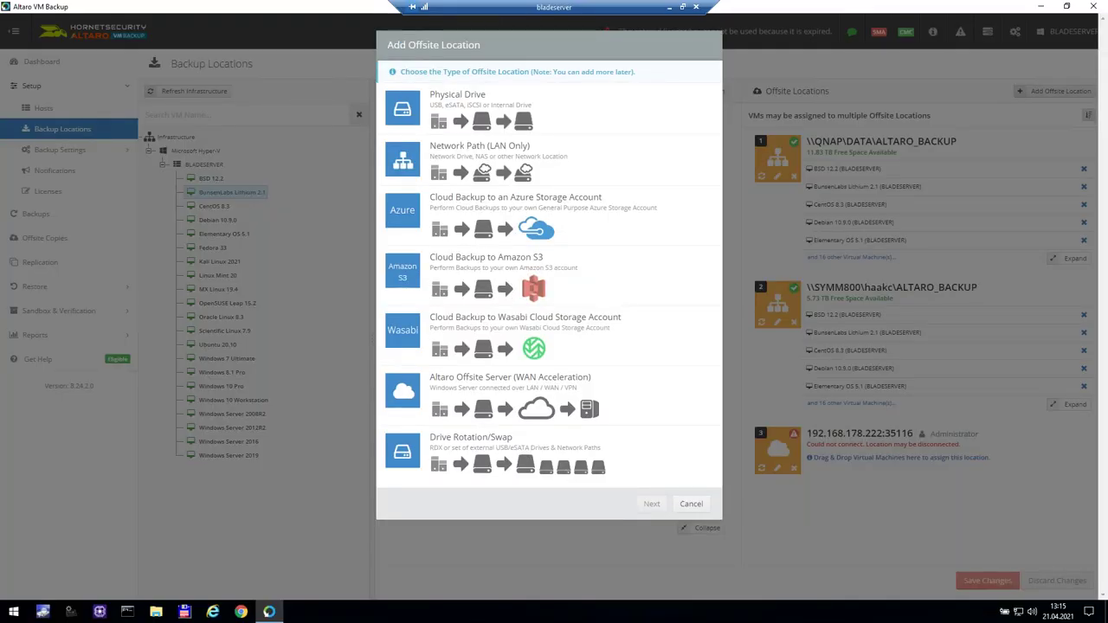
{"action": "left_click", "coordinate": [697, 505]}
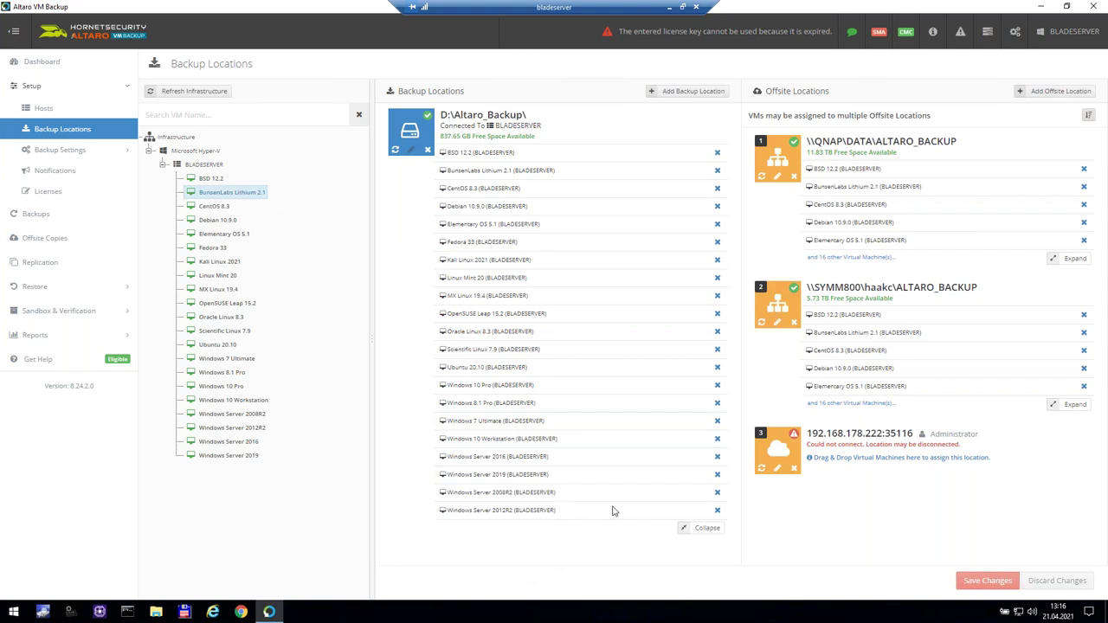
{"action": "left_click", "coordinate": [1059, 92]}
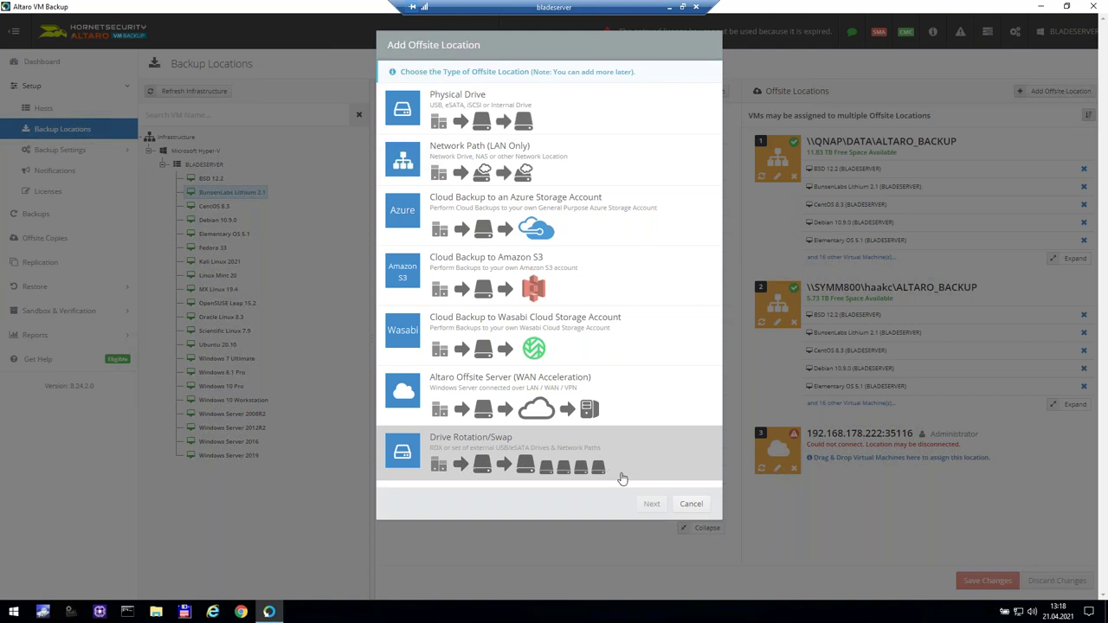
{"action": "left_click", "coordinate": [692, 505]}
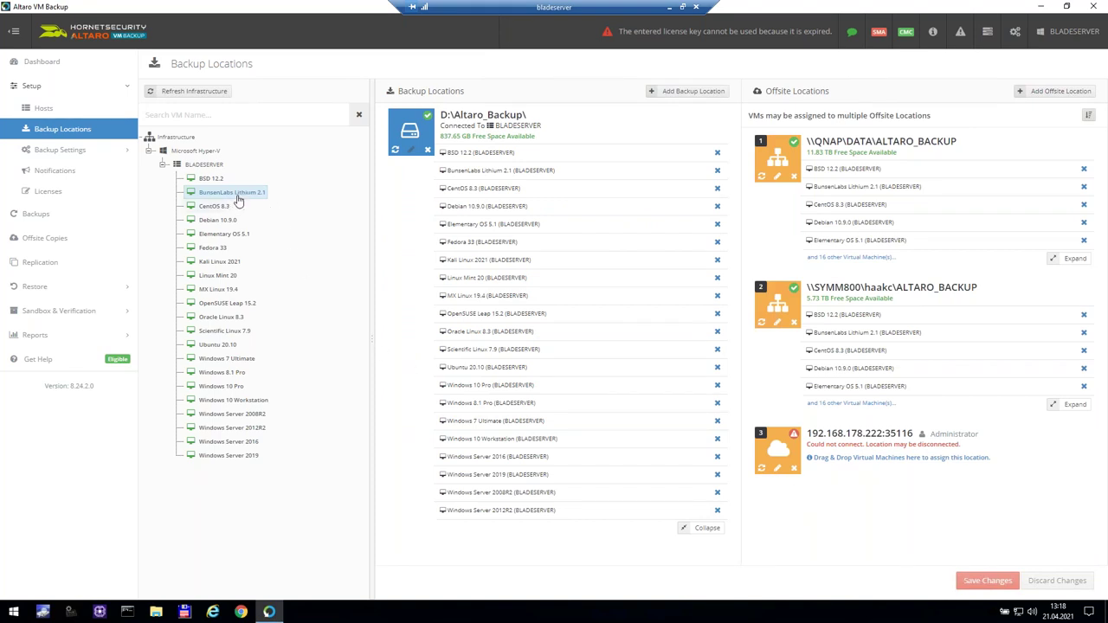
{"action": "left_click_drag", "start_coordinate": [246, 193], "coordinate": [243, 227]}
{"action": "left_click", "coordinate": [62, 154]}
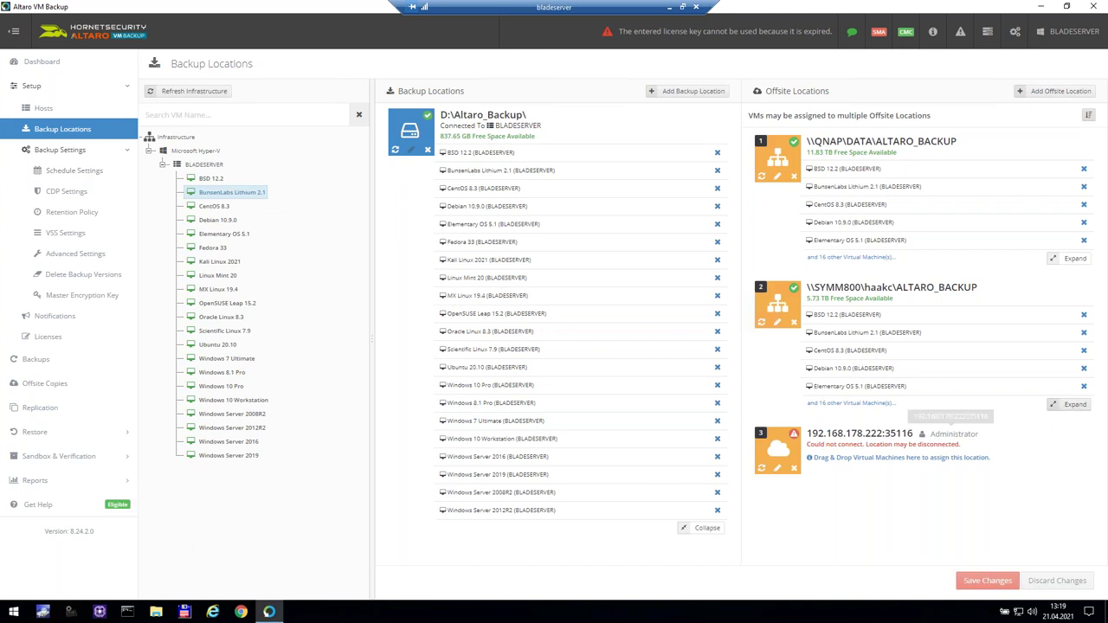
{"action": "left_click", "coordinate": [1047, 91]}
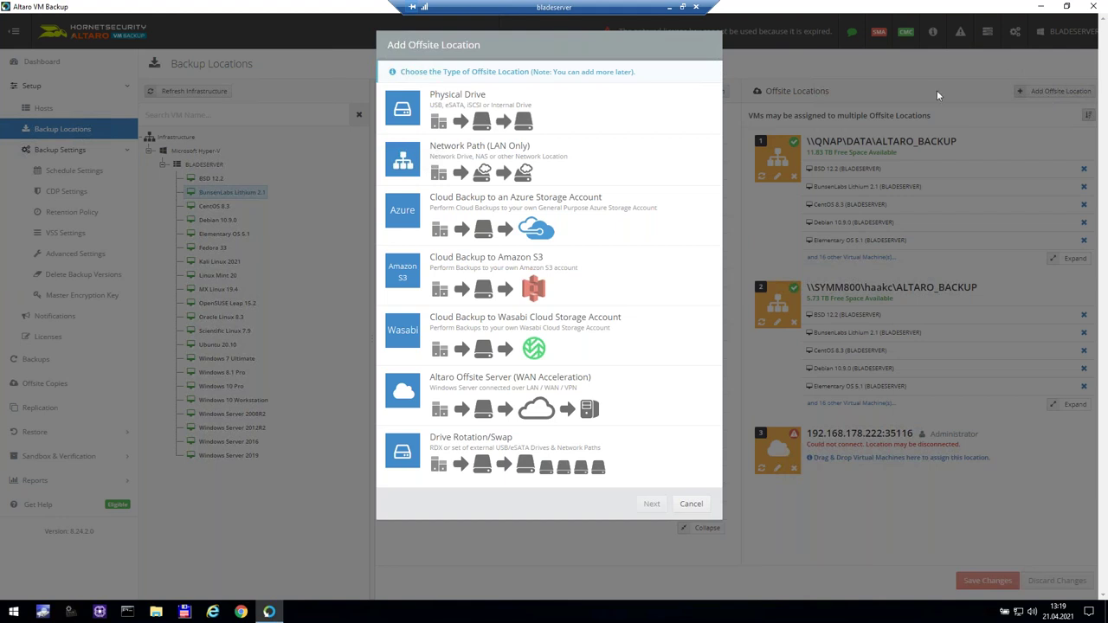
{"action": "left_click", "coordinate": [692, 505]}
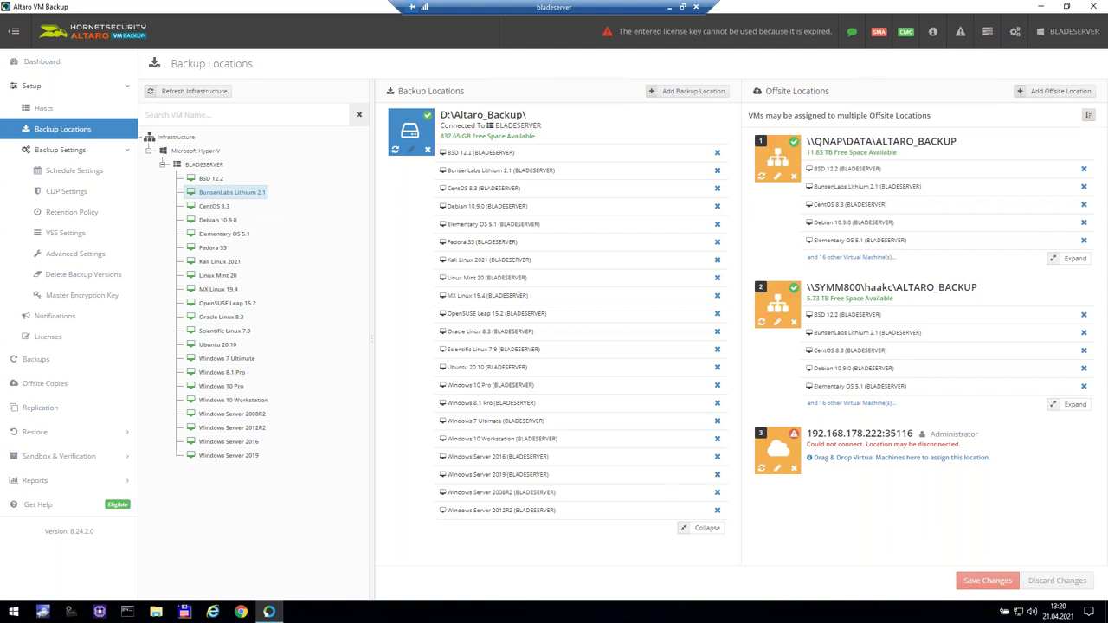
Step: View the backup schedules and examine the weekly and monthly recurrence options of a new schedule, without saving it
{"action": "left_click", "coordinate": [80, 172]}
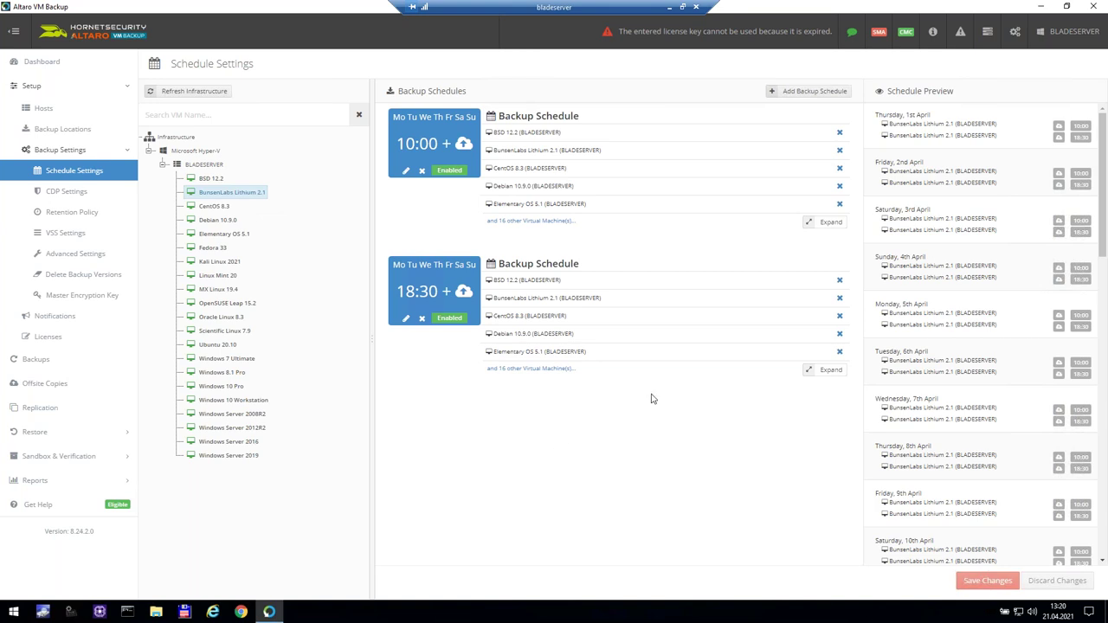
{"action": "left_click", "coordinate": [818, 93]}
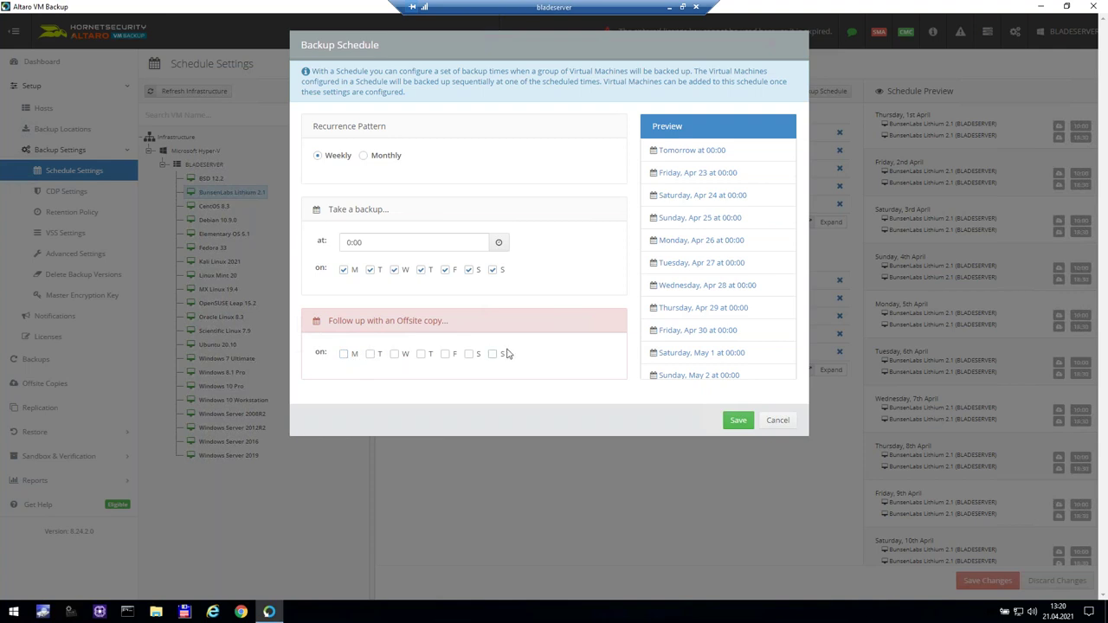
{"action": "left_click", "coordinate": [383, 157]}
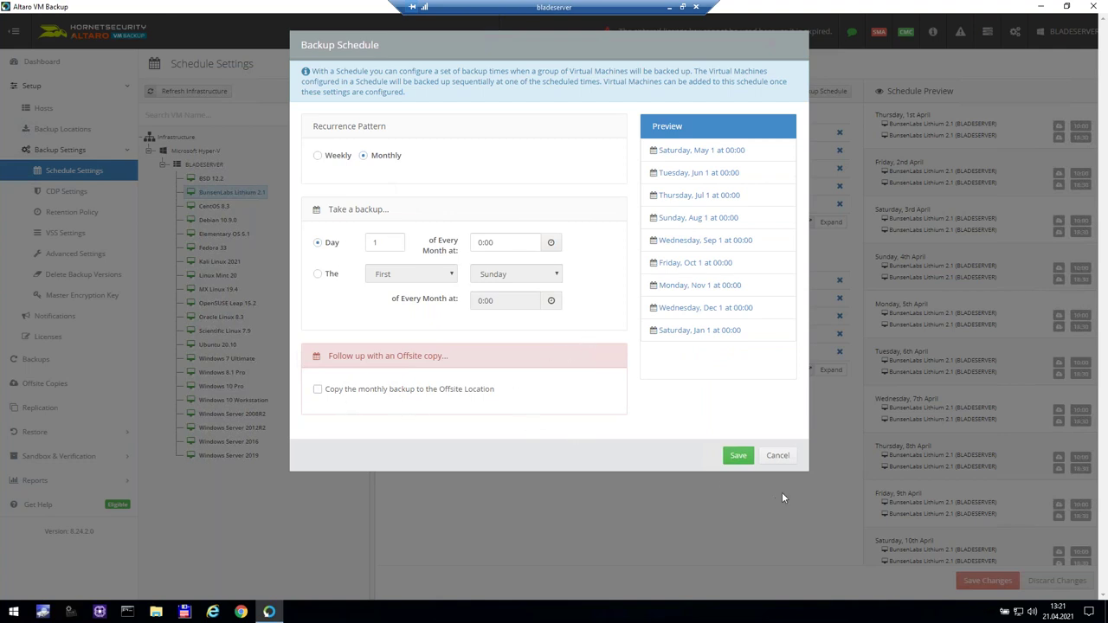
{"action": "left_click", "coordinate": [782, 459]}
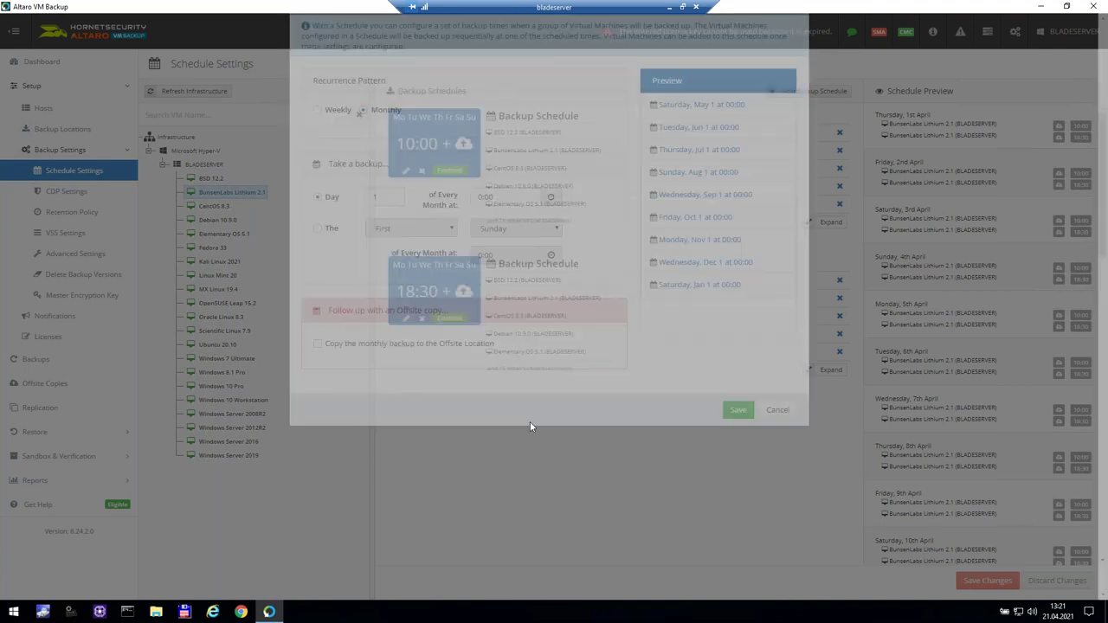
{"action": "left_click_drag", "start_coordinate": [224, 192], "coordinate": [218, 247]}
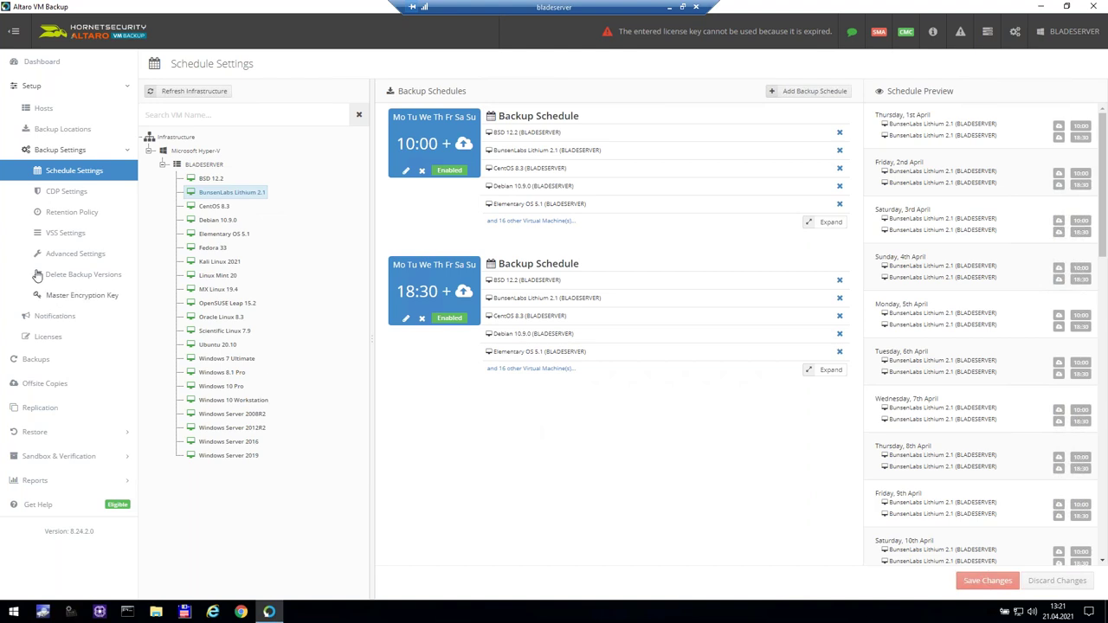
Step: View the CDP settings and examine the maximum frequency choices for BSD 12.2, without changing the selection
{"action": "left_click", "coordinate": [82, 192]}
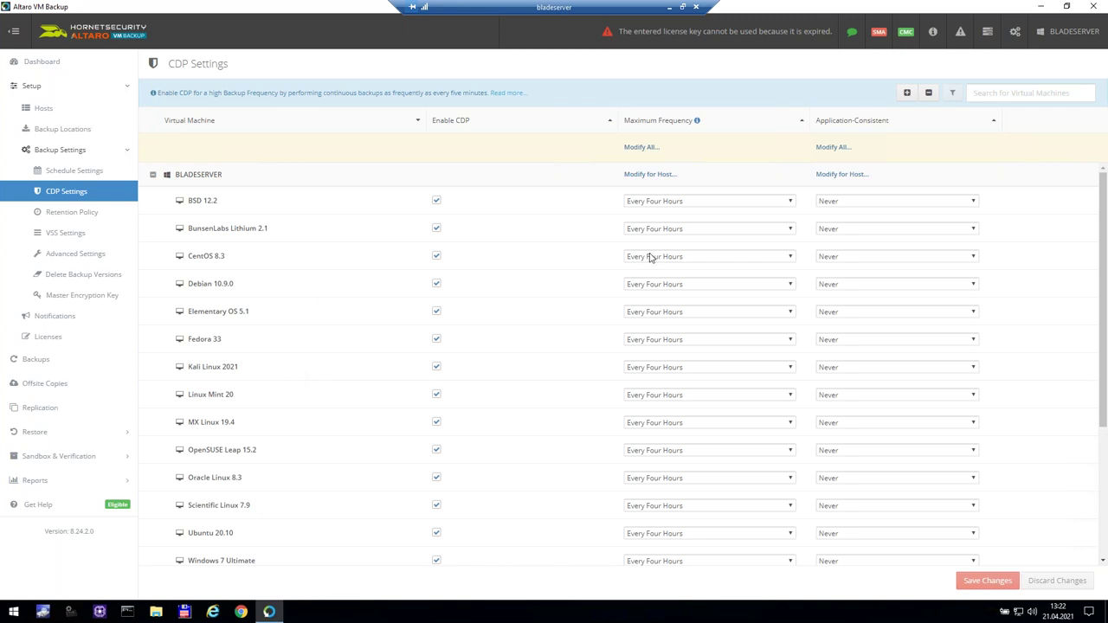
{"action": "left_click", "coordinate": [702, 202]}
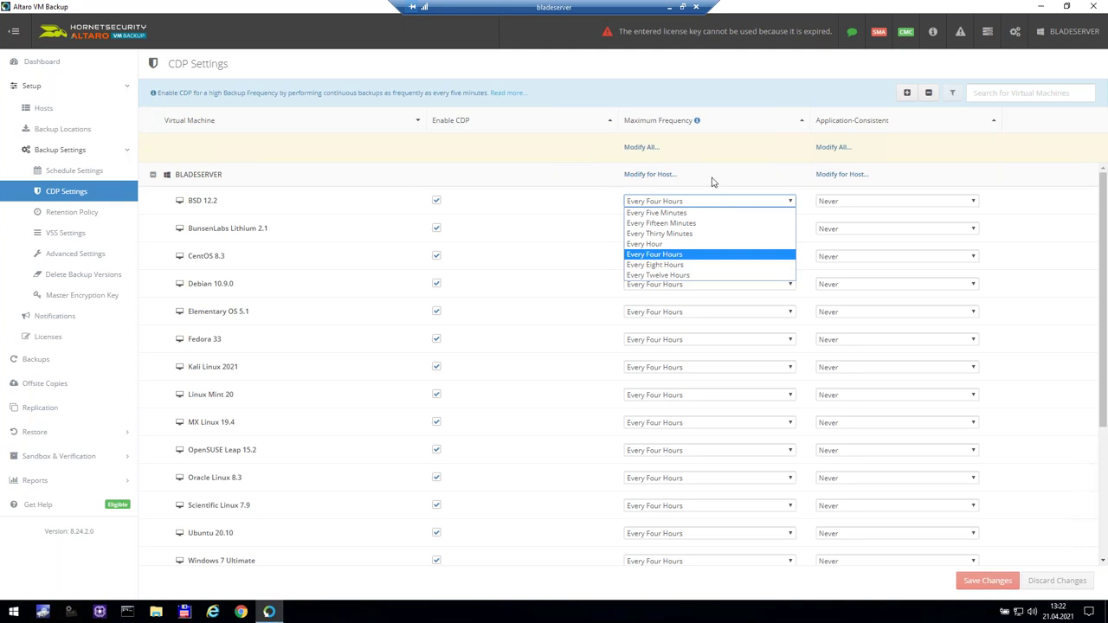
{"action": "left_click", "coordinate": [1025, 189]}
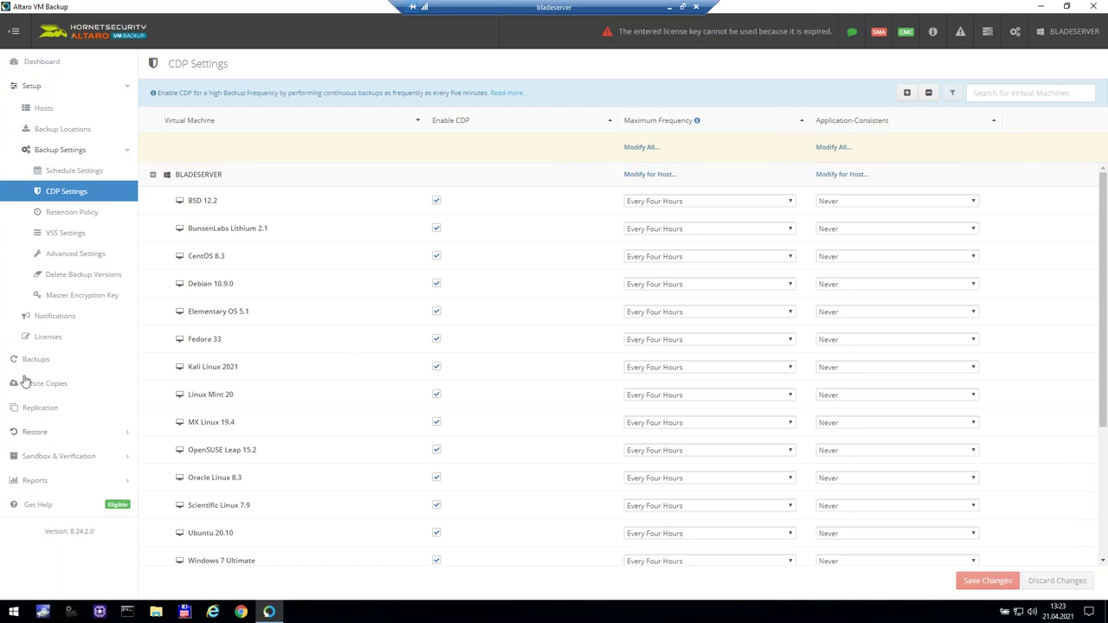
Step: Examine the Archive Old Backup Versions (GFS) options in a new backup retention policy, without adding the policy
{"action": "left_click", "coordinate": [86, 215]}
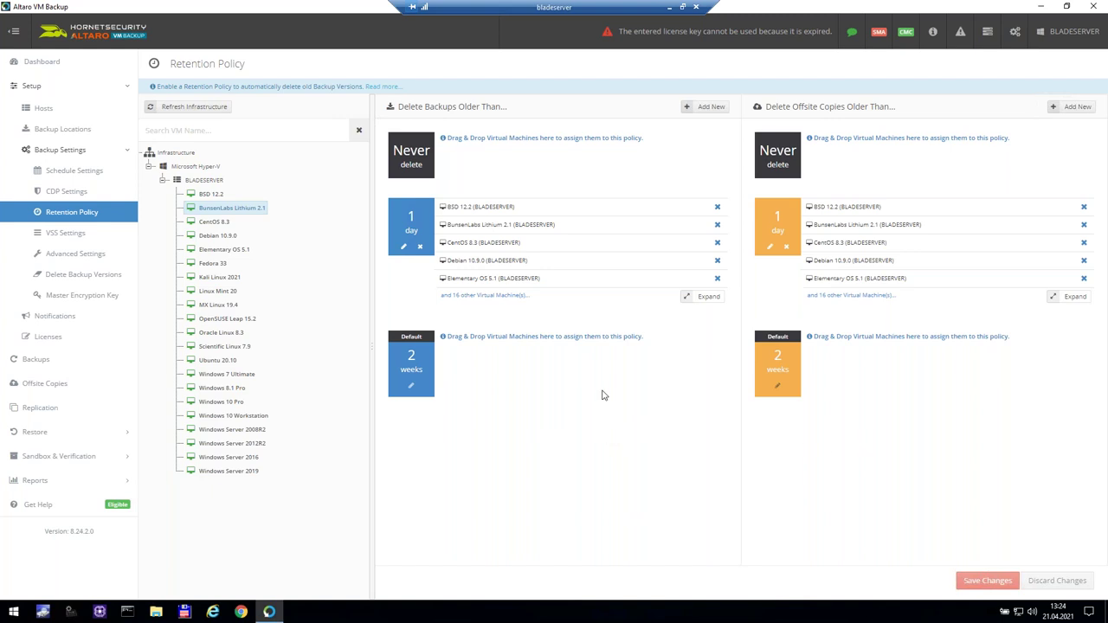
{"action": "left_click", "coordinate": [710, 106]}
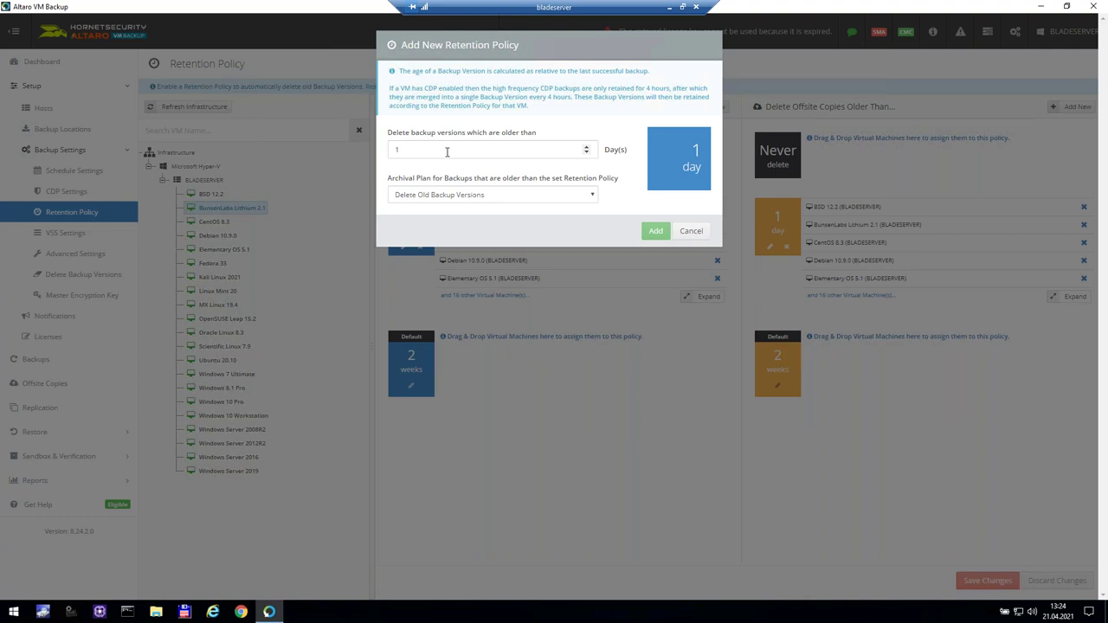
{"action": "left_click", "coordinate": [443, 197]}
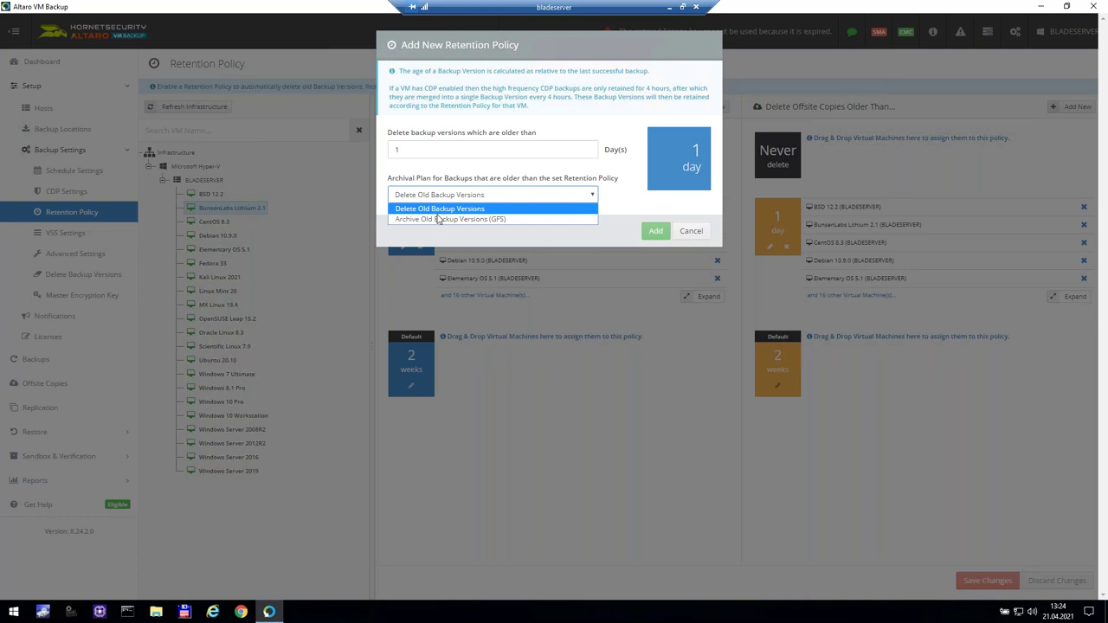
{"action": "left_click", "coordinate": [440, 219]}
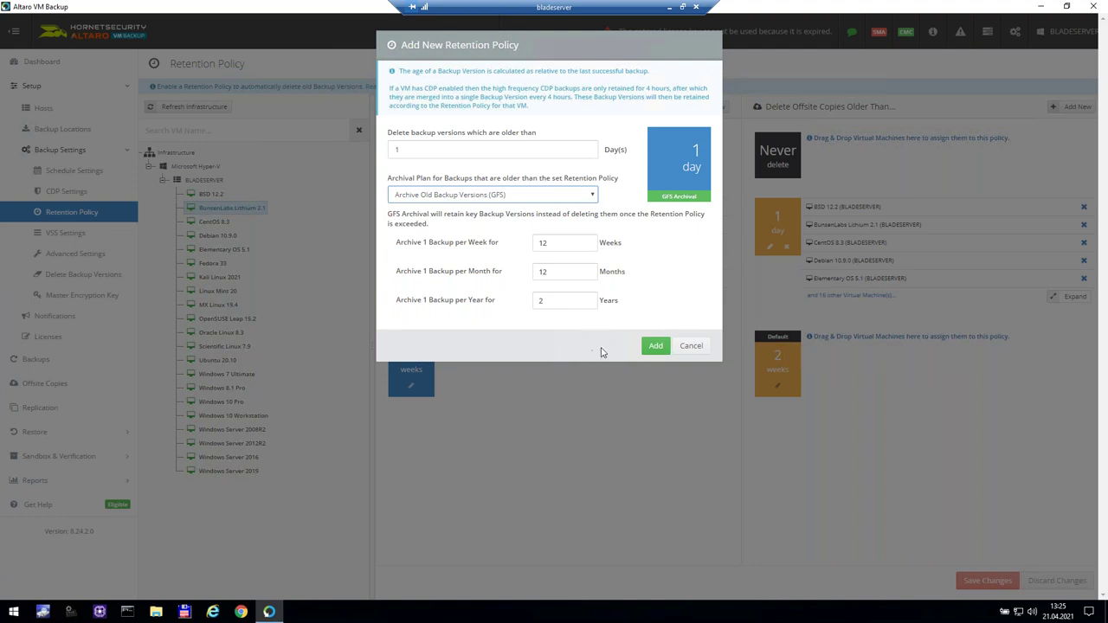
{"action": "left_click", "coordinate": [691, 348]}
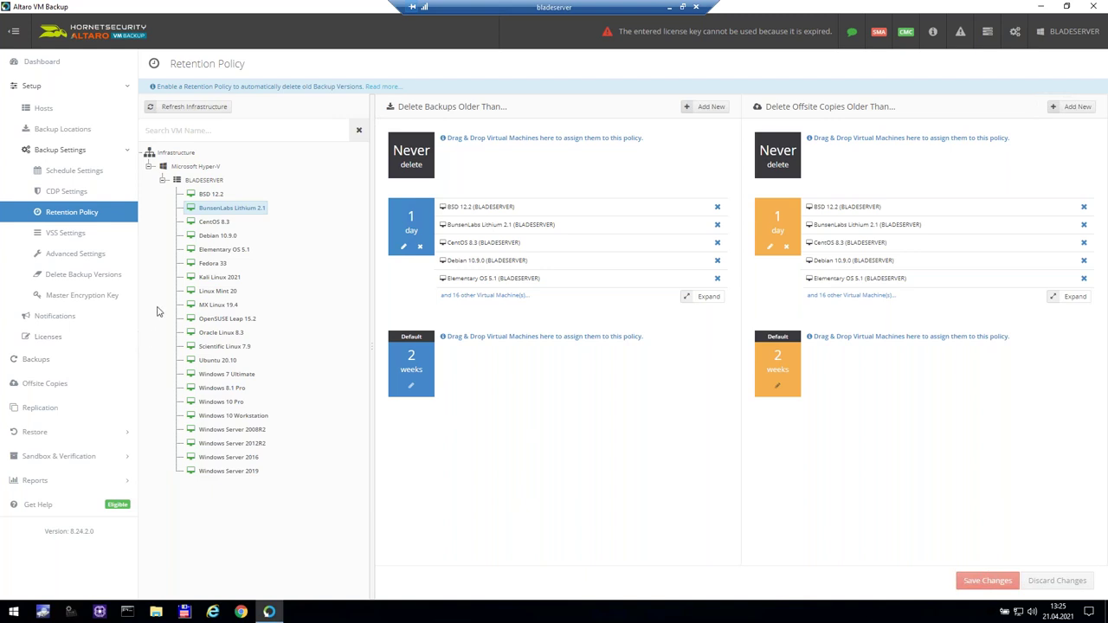
Step: View the advanced backup settings of the virtual machines and return to the CDP settings
{"action": "left_click", "coordinate": [108, 254]}
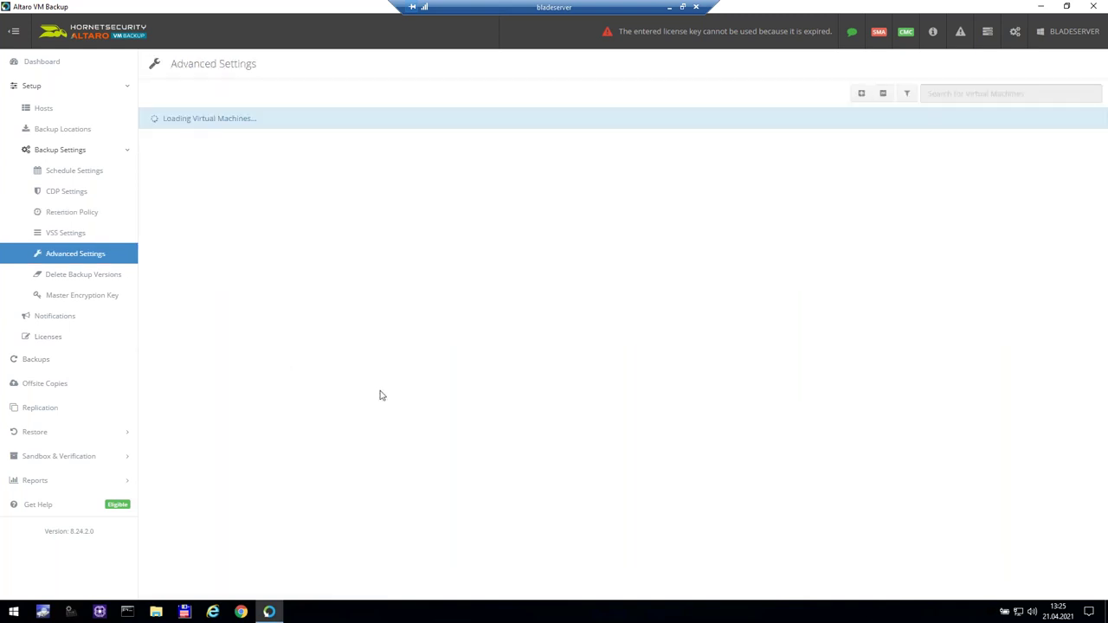
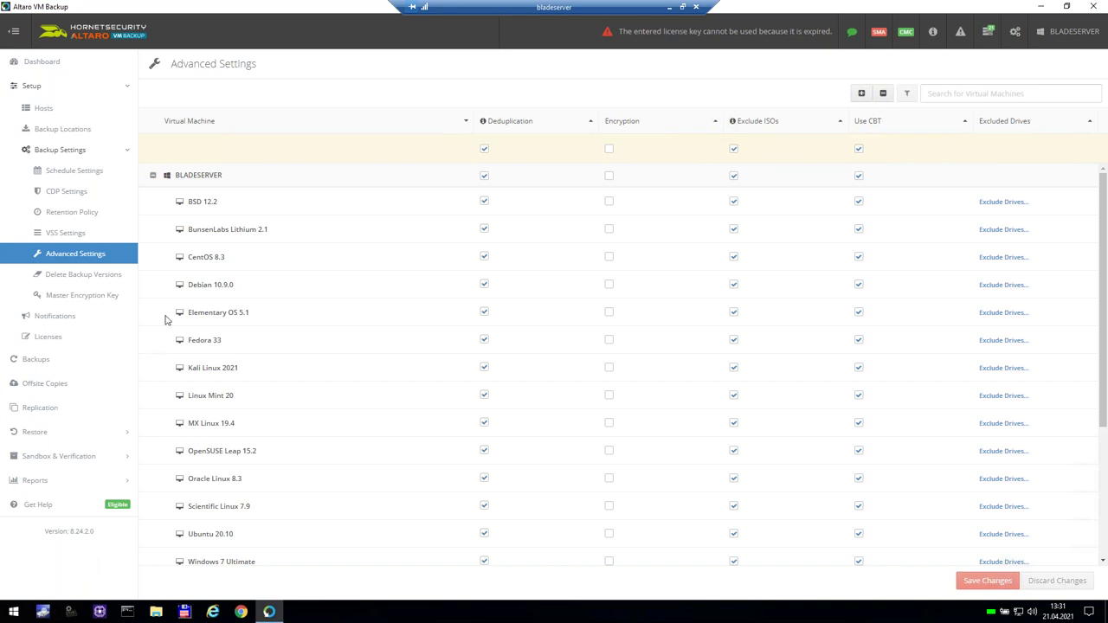
{"action": "left_click", "coordinate": [72, 192]}
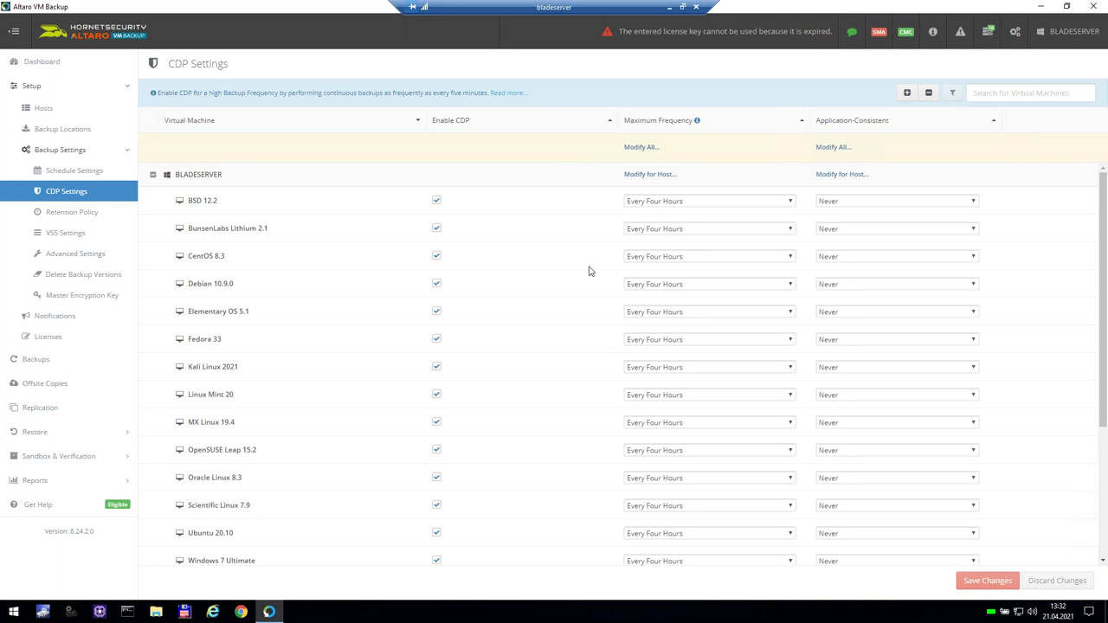
Step: Review the maximum frequency choices for BSD 12.2 in the CDP settings again, keeping the current selection
{"action": "left_click", "coordinate": [725, 206]}
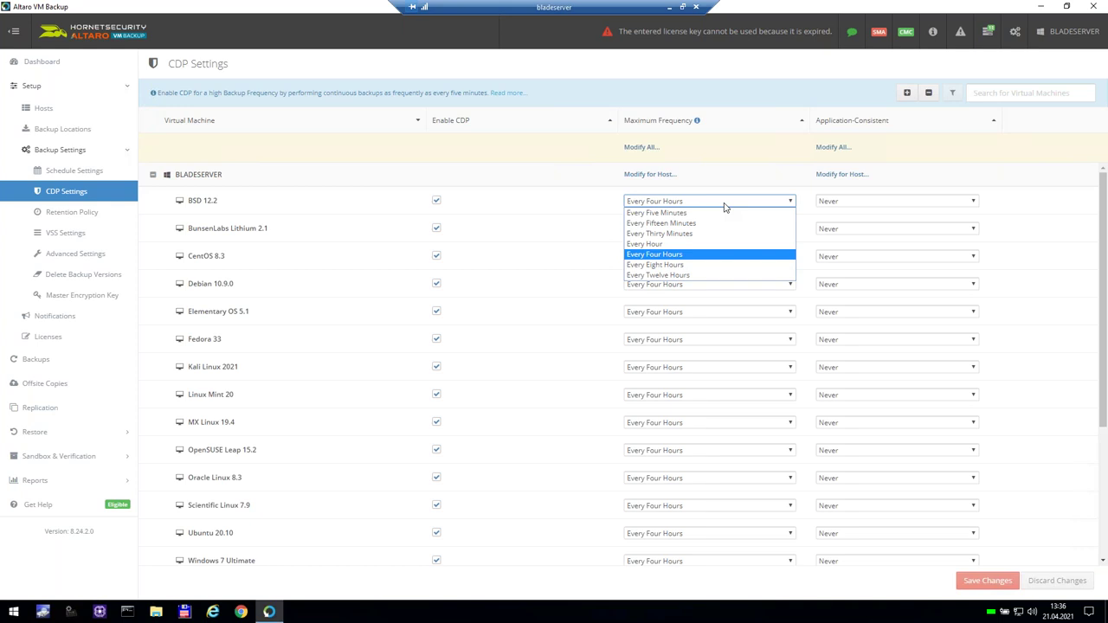
{"action": "left_click", "coordinate": [731, 179]}
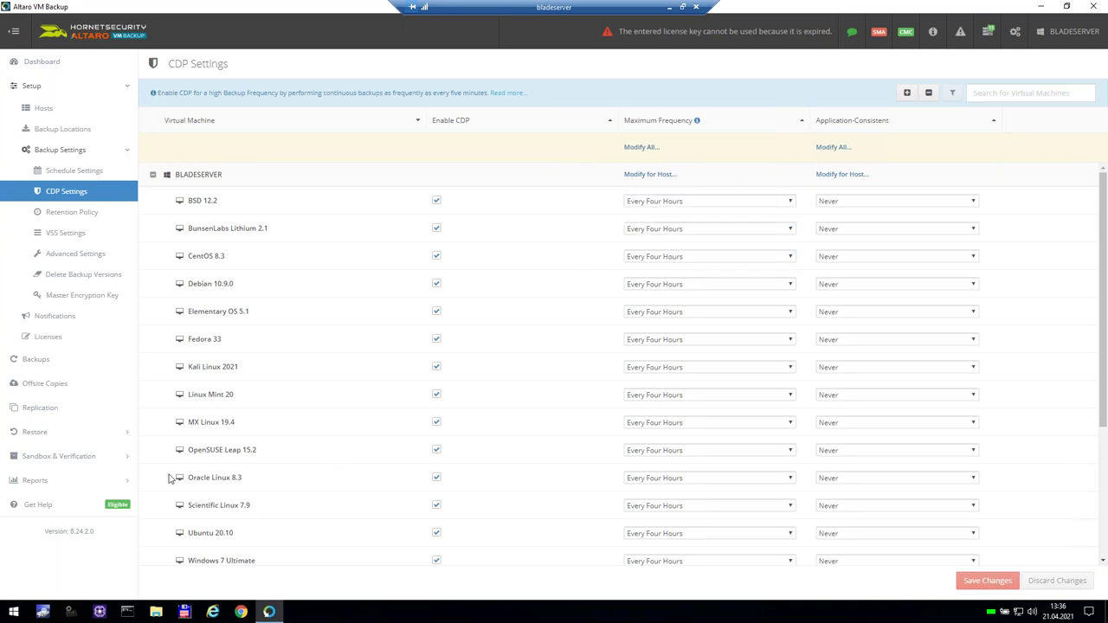
Step: View the Operation History report and examine its verification, offsite copy and backup entries
{"action": "left_click", "coordinate": [44, 481]}
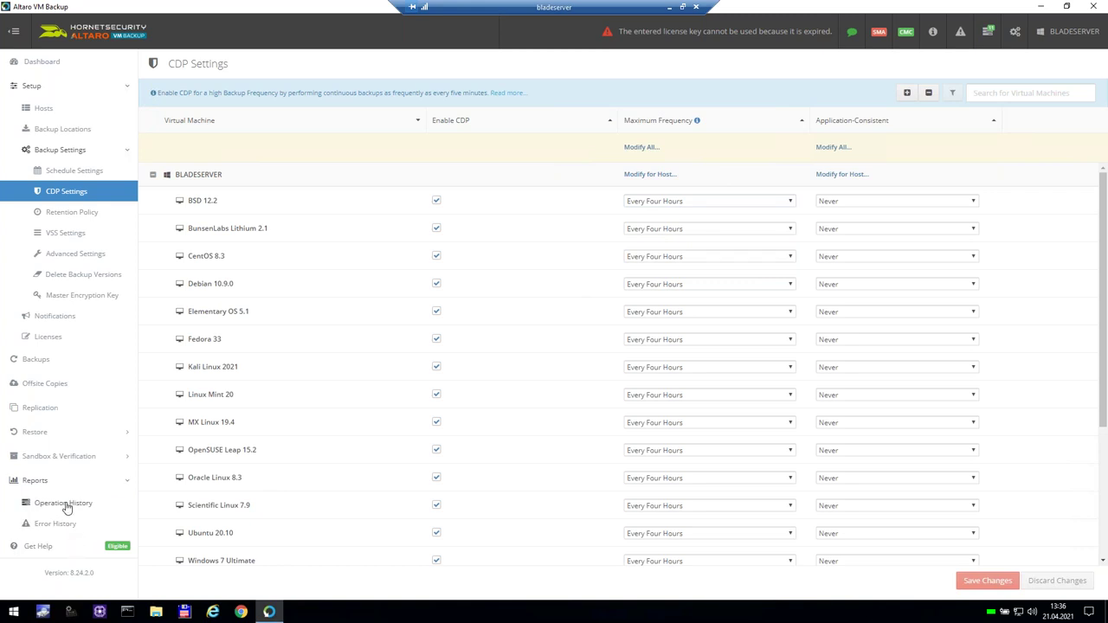
{"action": "left_click", "coordinate": [66, 508]}
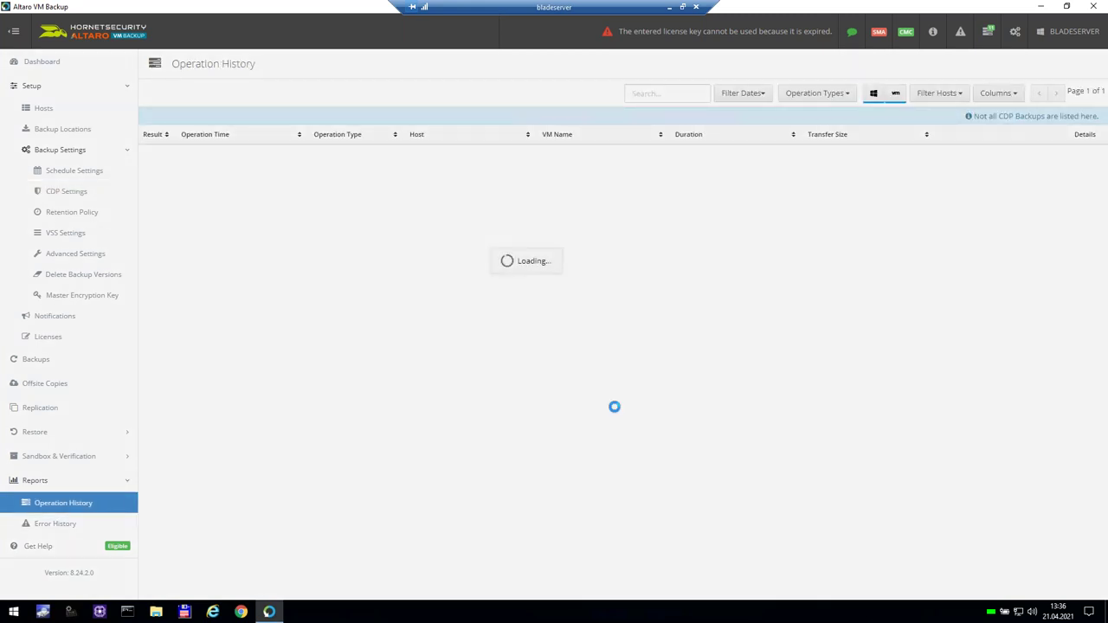
{"action": "scroll", "coordinate": [734, 388], "scroll_direction": "down", "scroll_amount": 2}
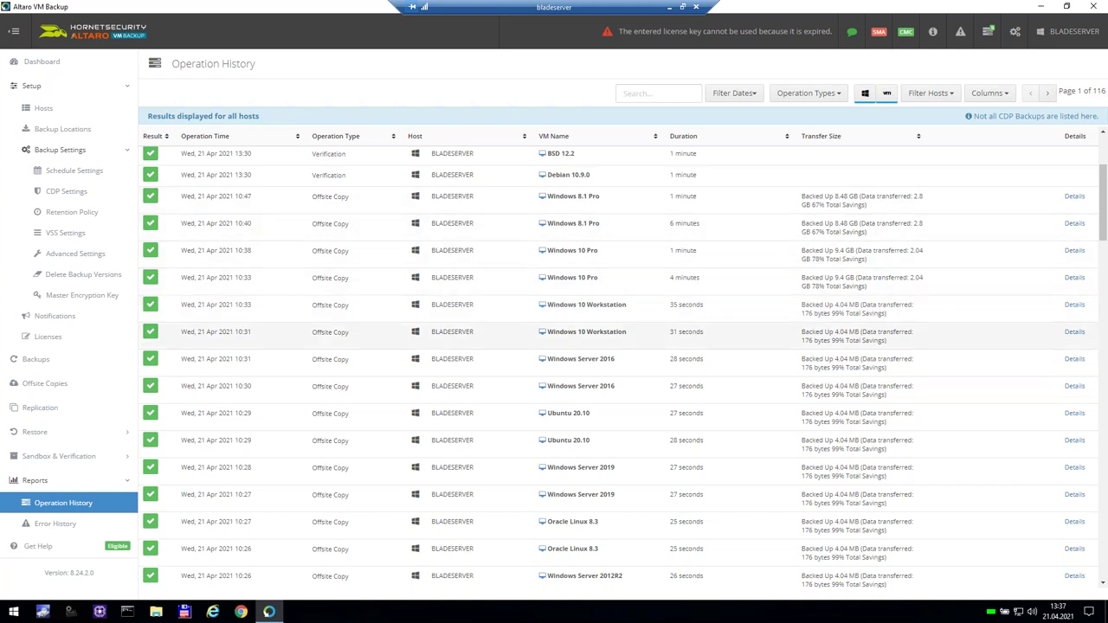
{"action": "scroll", "coordinate": [706, 493], "scroll_direction": "down", "scroll_amount": 3}
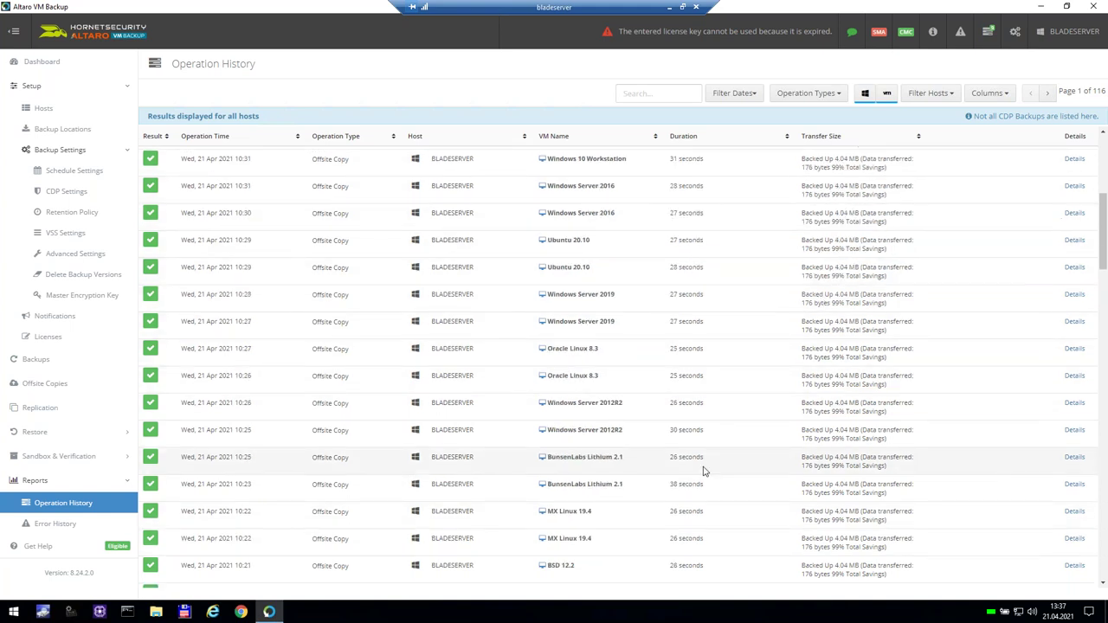
{"action": "scroll", "coordinate": [706, 442], "scroll_direction": "down", "scroll_amount": 3}
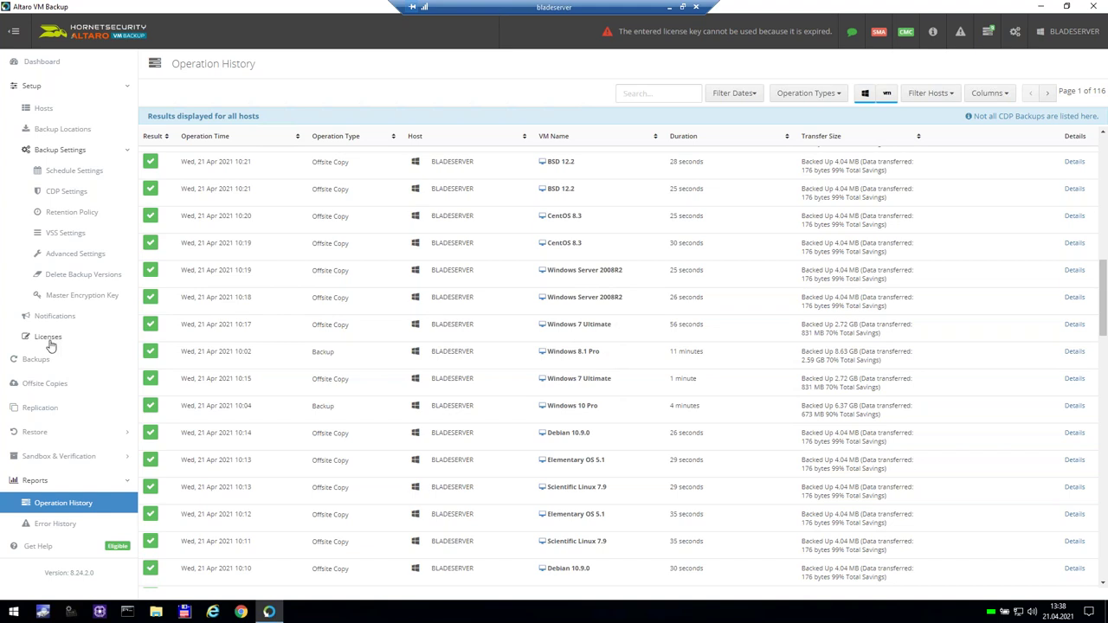
Step: Revisit the CDP and advanced settings, and view the deletion types offered for backup versions
{"action": "left_click", "coordinate": [82, 194]}
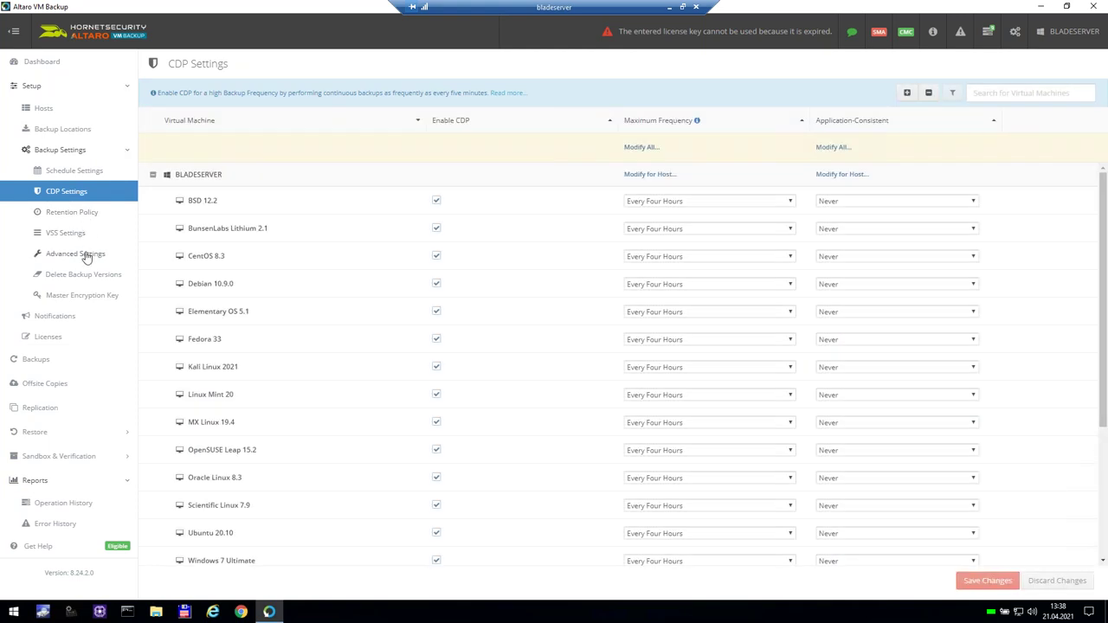
{"action": "left_click", "coordinate": [86, 256]}
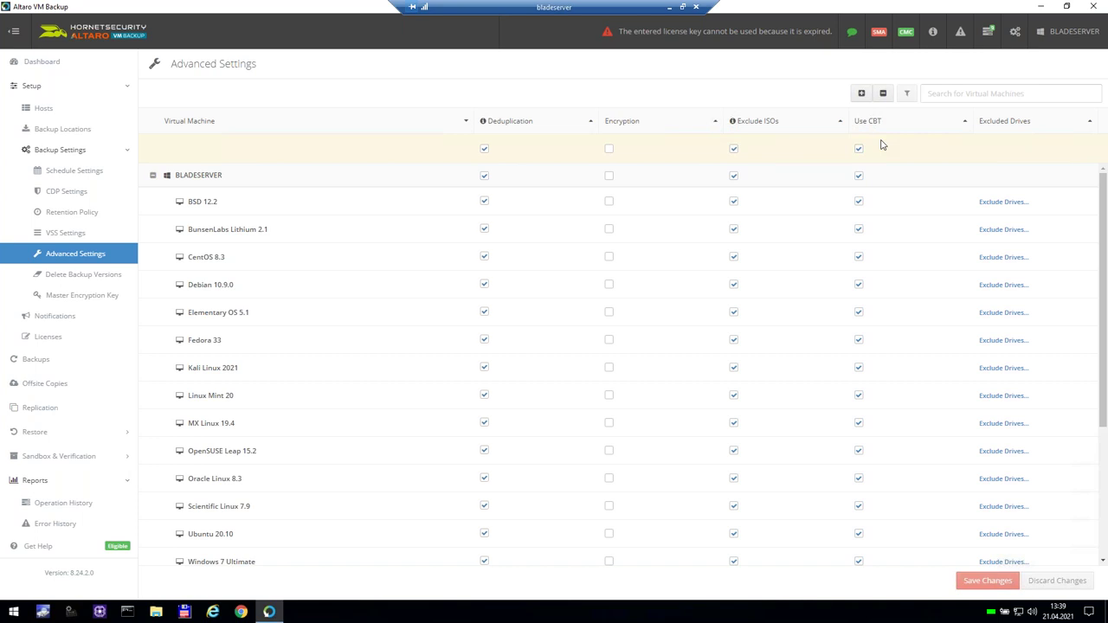
{"action": "left_click", "coordinate": [89, 278]}
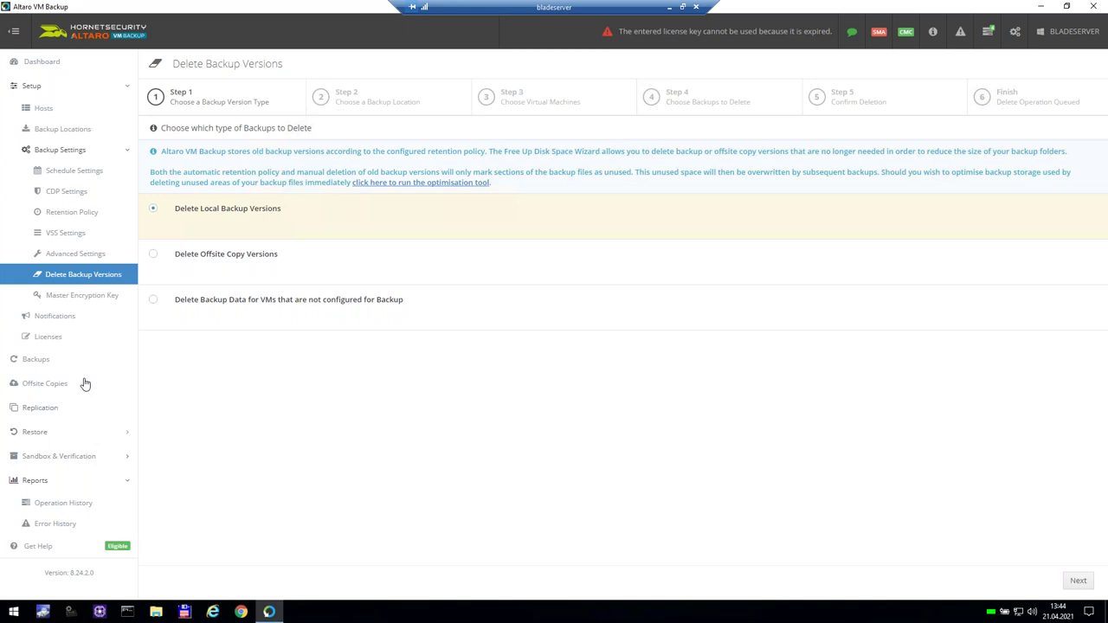
Step: Examine the email notification options by temporarily enabling the daily status report, and discard the changes while switching to Operation History
{"action": "left_click", "coordinate": [54, 317]}
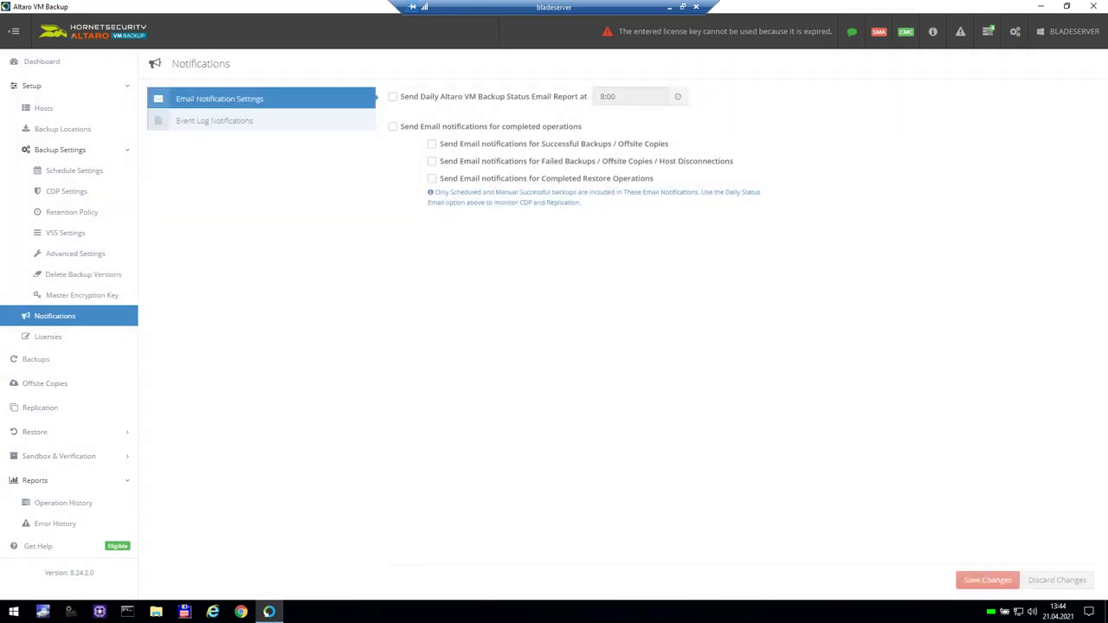
{"action": "left_click", "coordinate": [392, 98]}
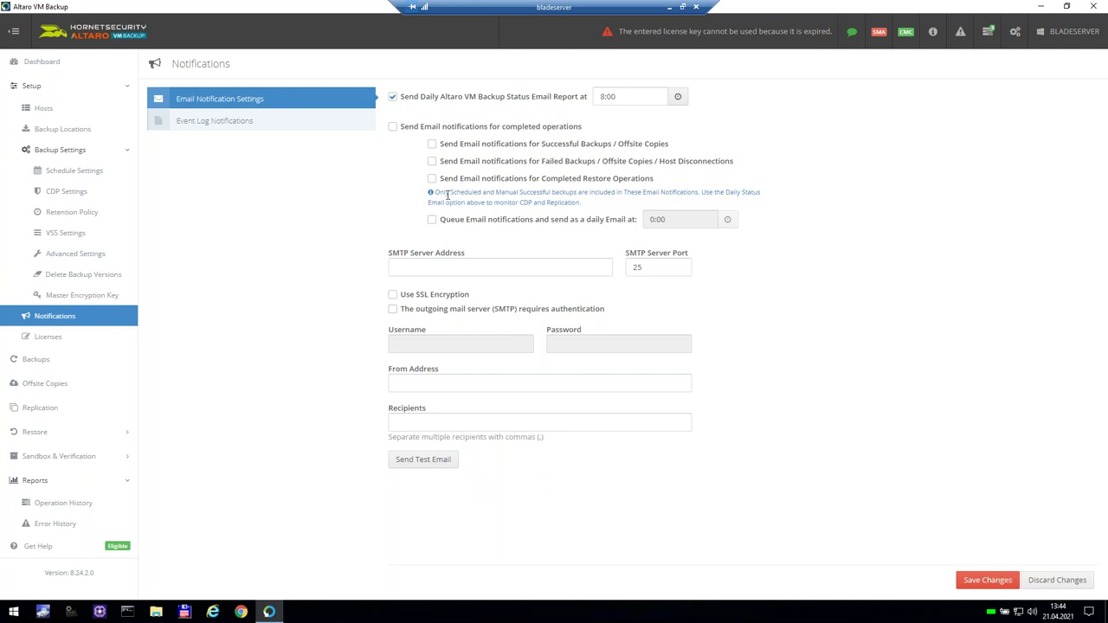
{"action": "left_click", "coordinate": [393, 99]}
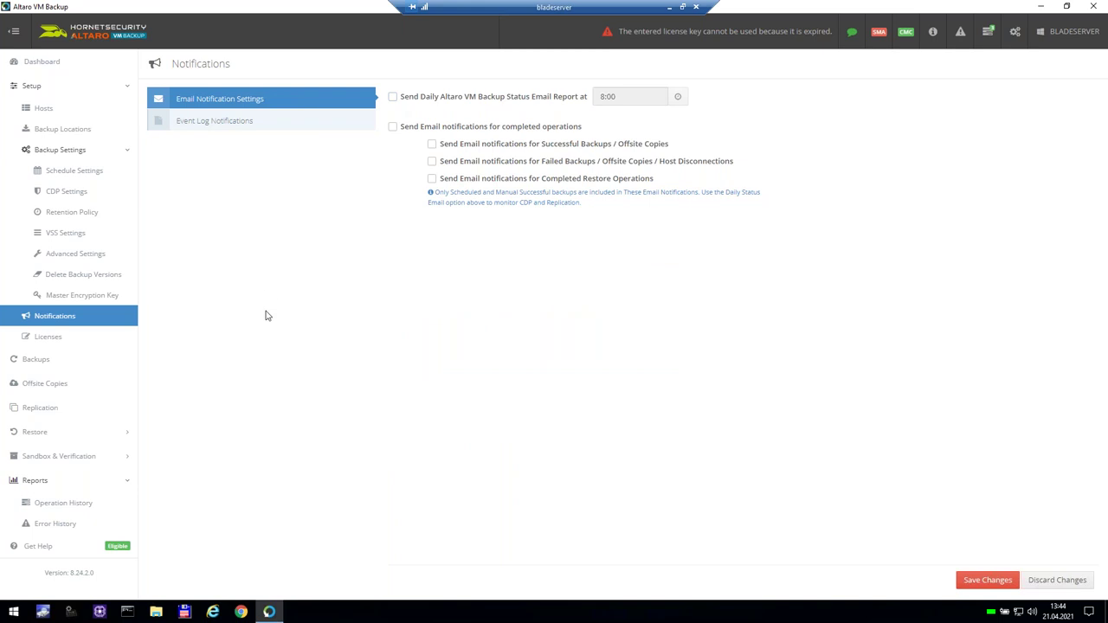
{"action": "left_click", "coordinate": [73, 504]}
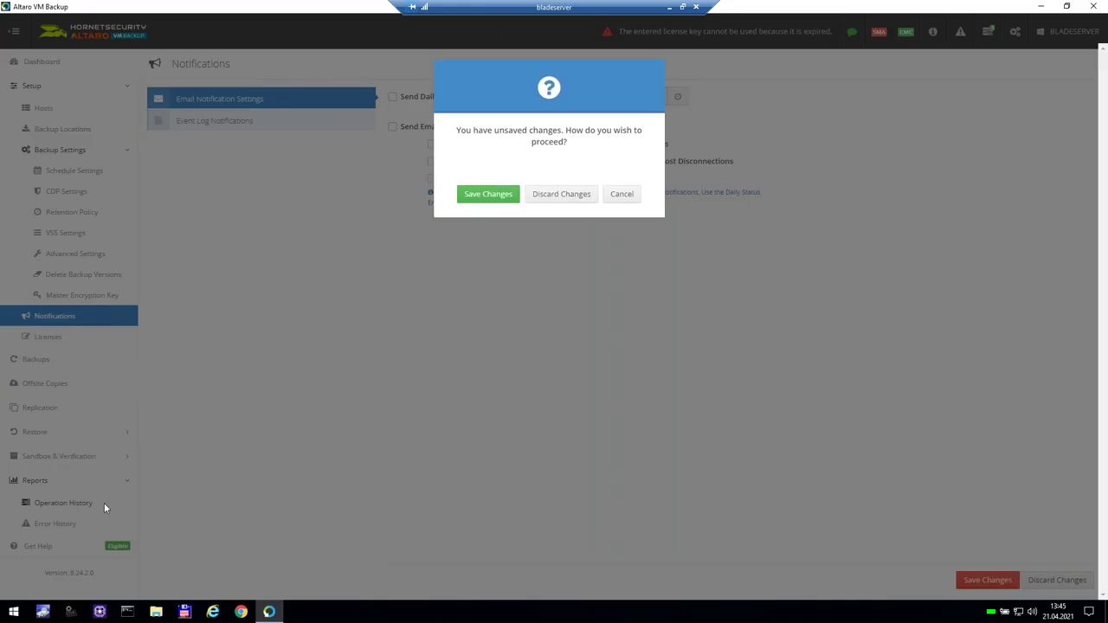
{"action": "left_click", "coordinate": [578, 199]}
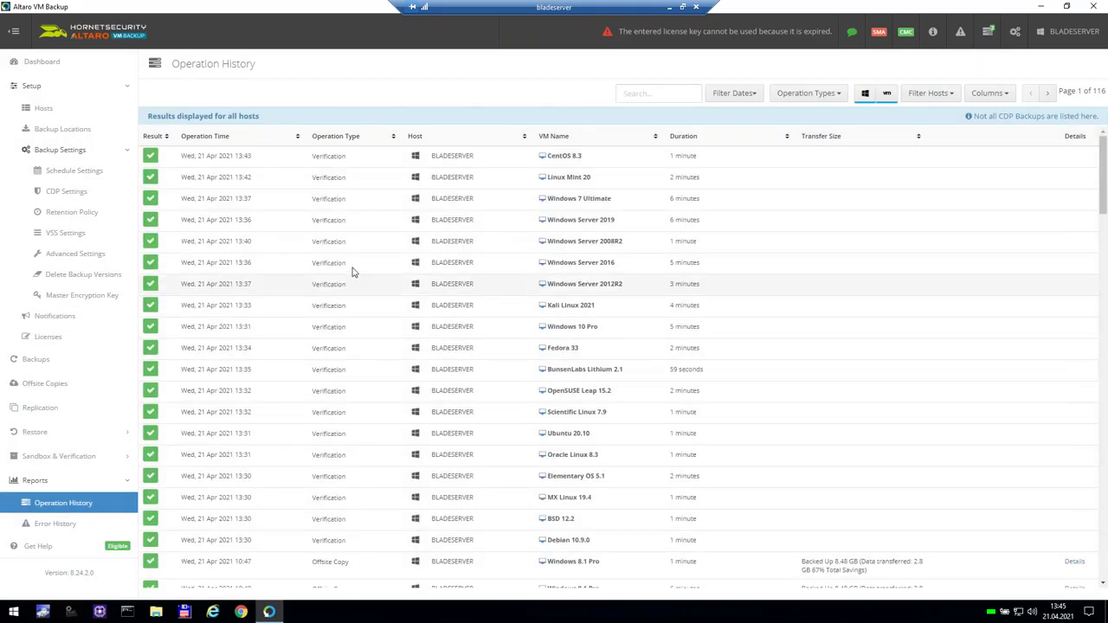
Step: Look through the Operation History entries and dismiss the Outlook meeting reminder covering them
{"action": "scroll", "coordinate": [468, 325], "scroll_direction": "down", "scroll_amount": 10}
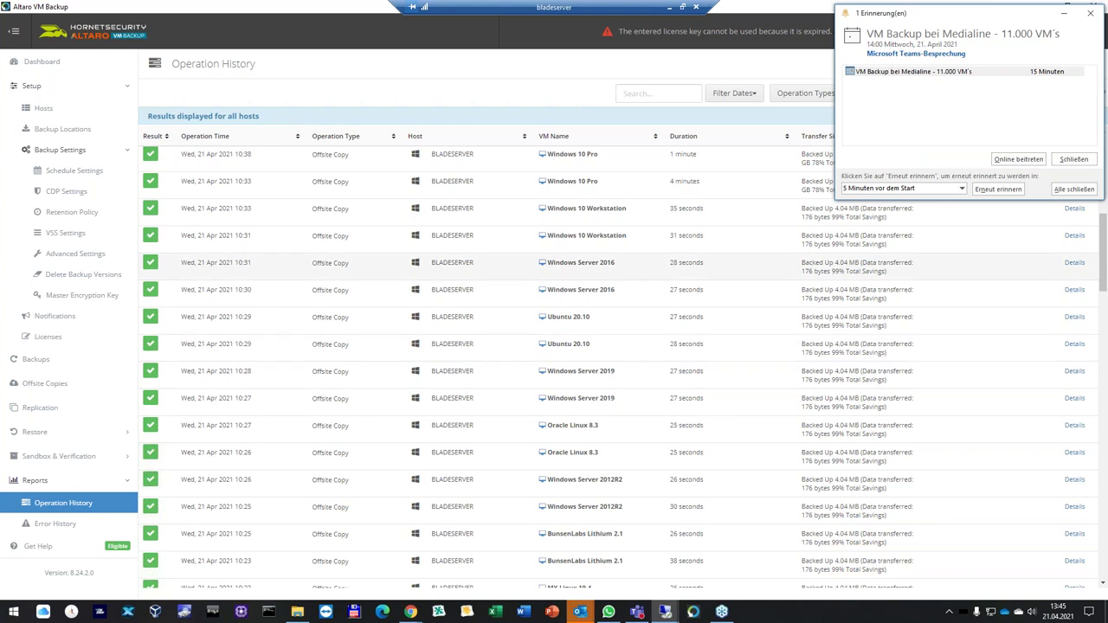
{"action": "left_click", "coordinate": [1073, 189]}
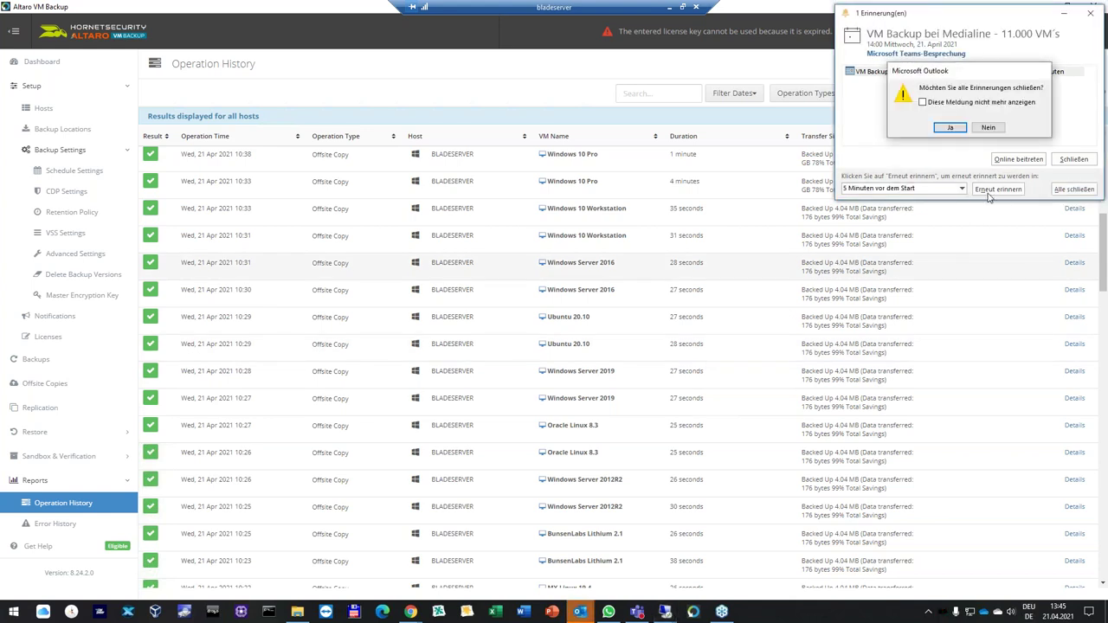
{"action": "left_click", "coordinate": [980, 127]}
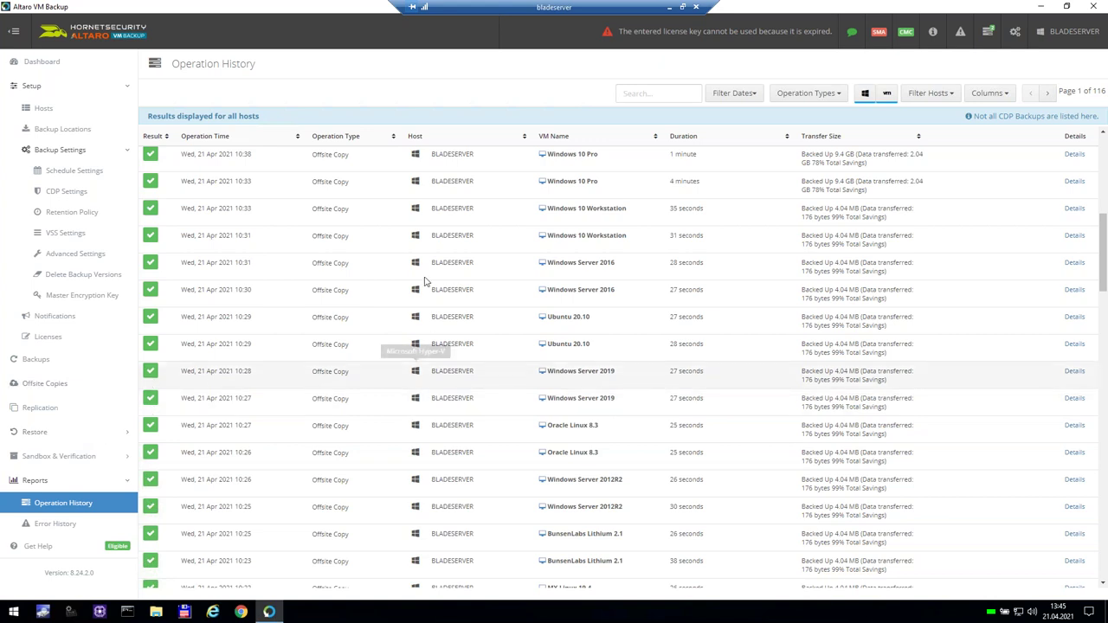
{"action": "scroll", "coordinate": [192, 261], "scroll_direction": "up", "scroll_amount": 5}
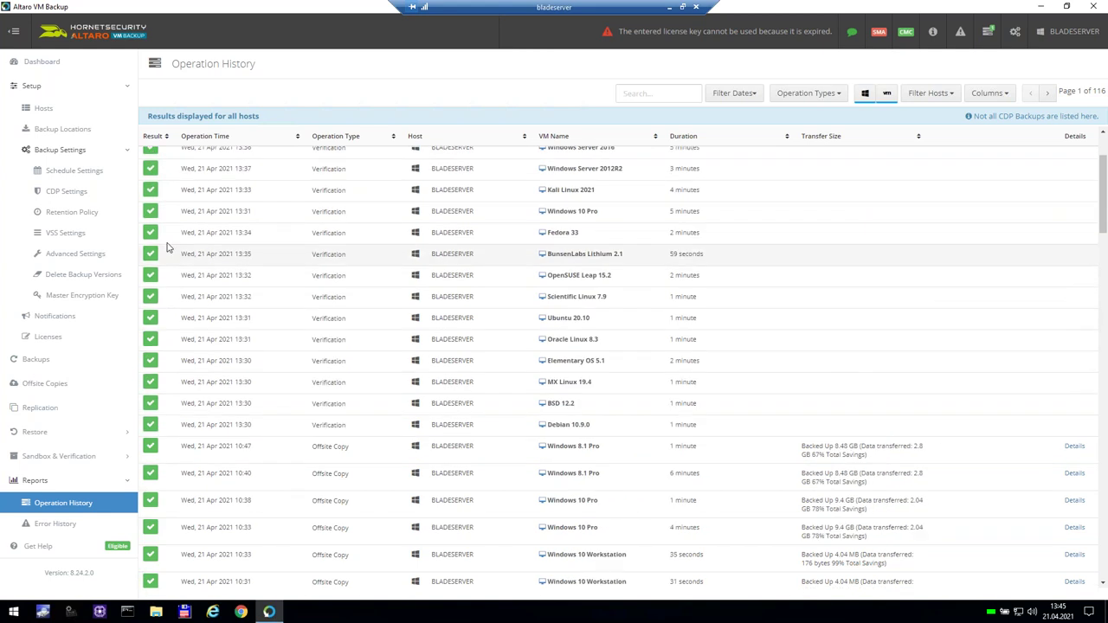
{"action": "scroll", "coordinate": [192, 271], "scroll_direction": "up", "scroll_amount": 2}
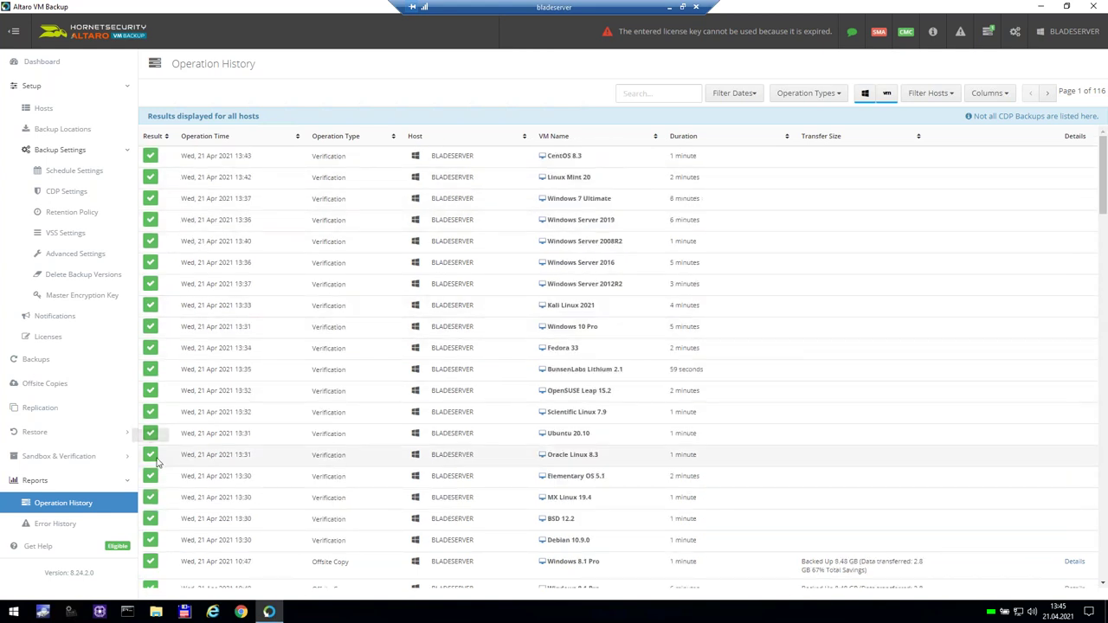
Step: Examine the Error History report and view the details of the Windows 10 Workstation backup error from 24 Mar 2021
{"action": "left_click", "coordinate": [45, 525]}
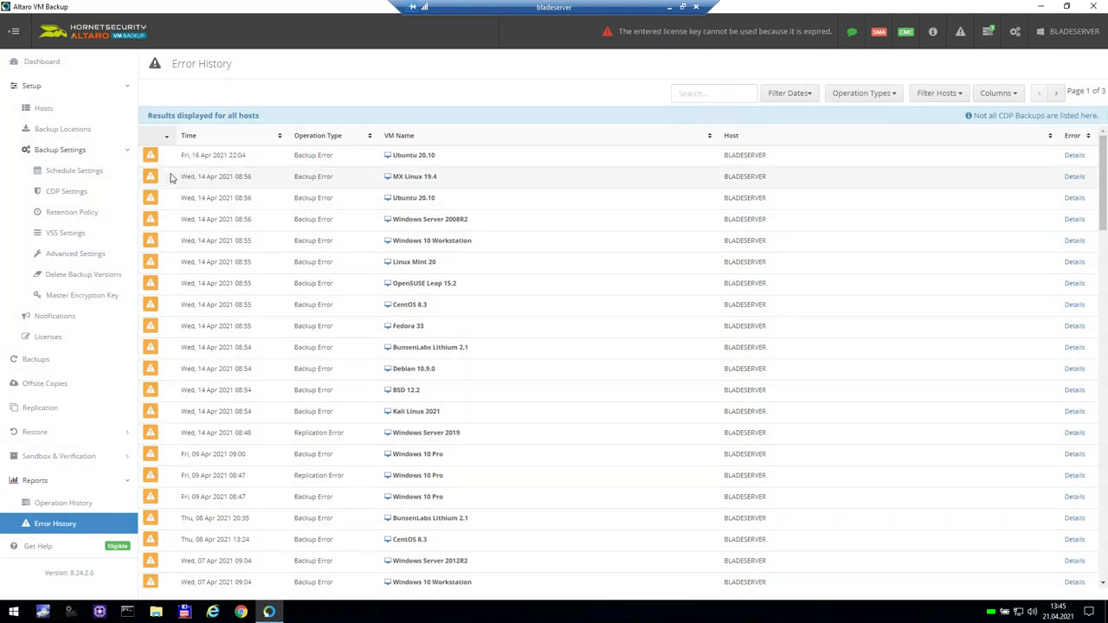
{"action": "scroll", "coordinate": [192, 346], "scroll_direction": "down", "scroll_amount": 10}
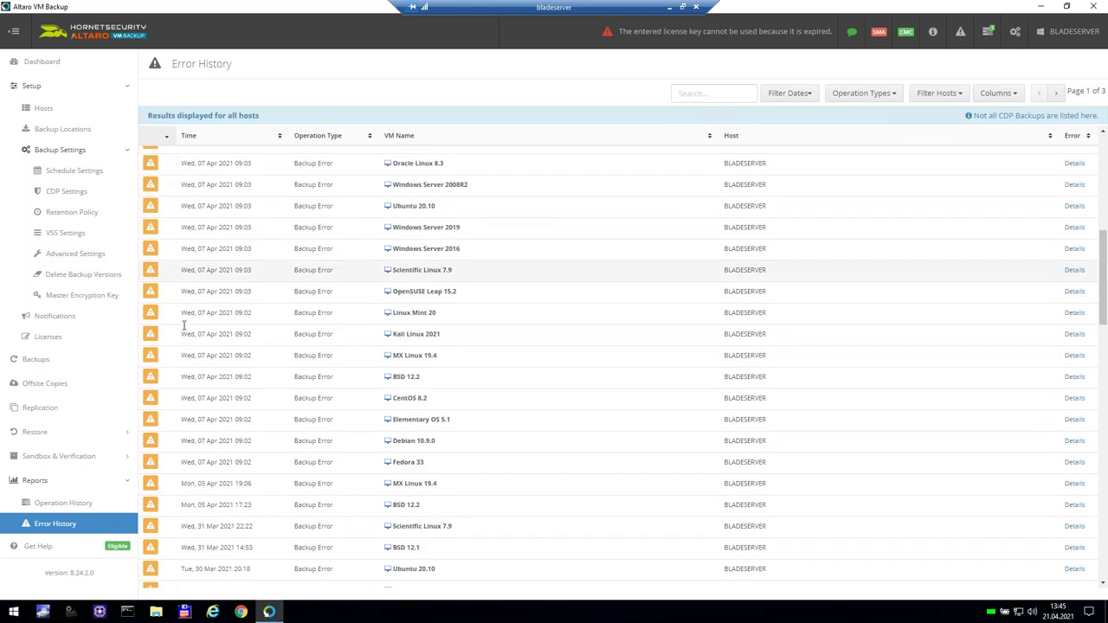
{"action": "scroll", "coordinate": [183, 320], "scroll_direction": "down", "scroll_amount": 5}
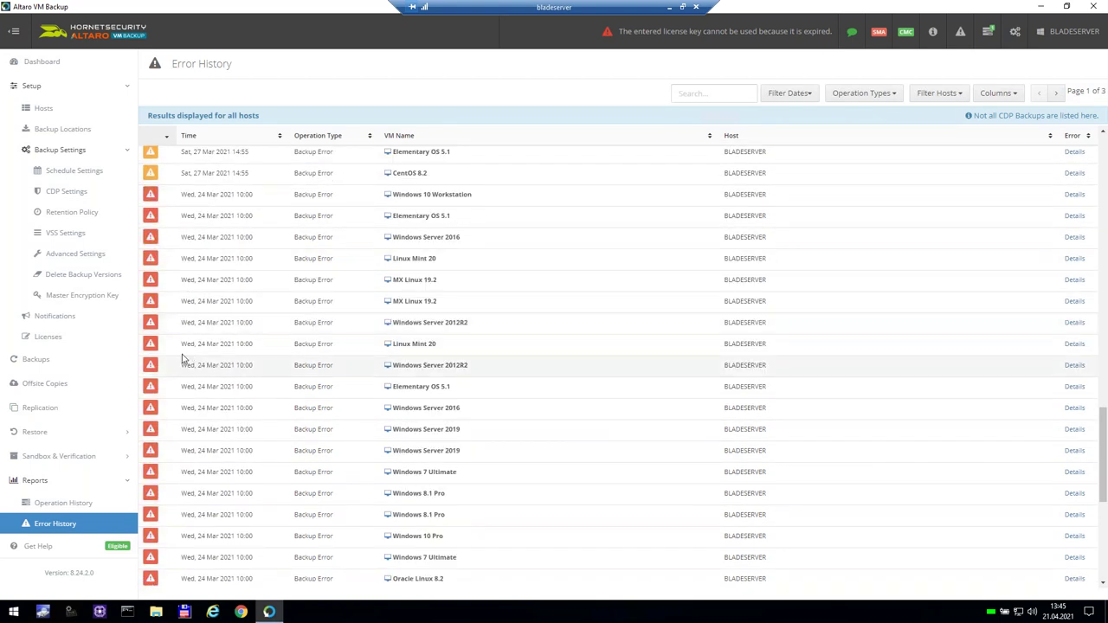
{"action": "scroll", "coordinate": [179, 247], "scroll_direction": "up", "scroll_amount": 3}
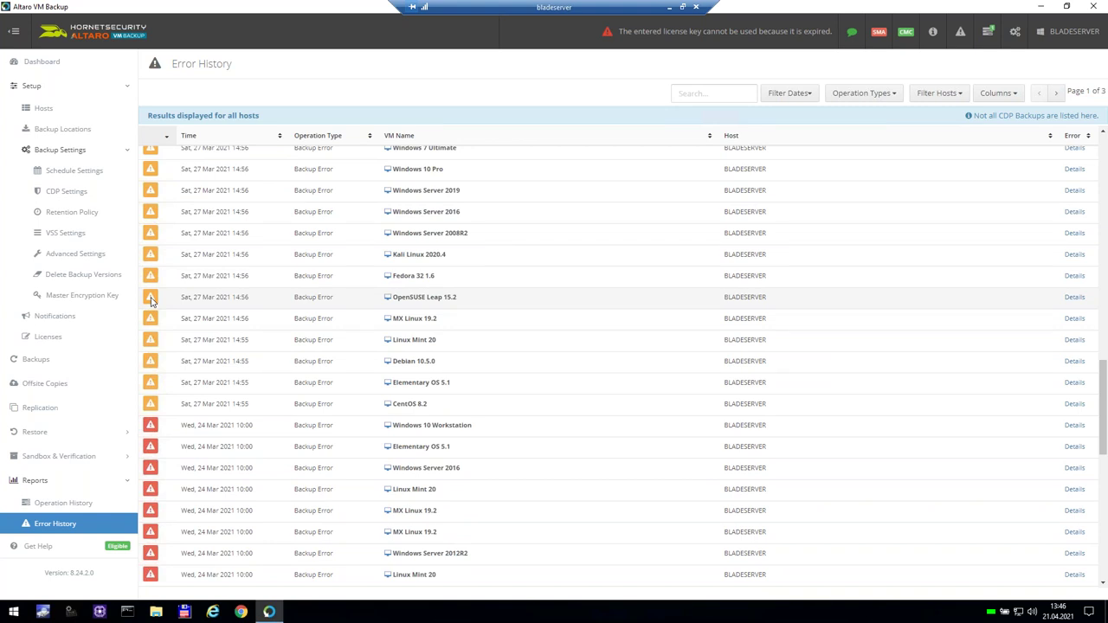
{"action": "scroll", "coordinate": [151, 303], "scroll_direction": "down", "scroll_amount": 3}
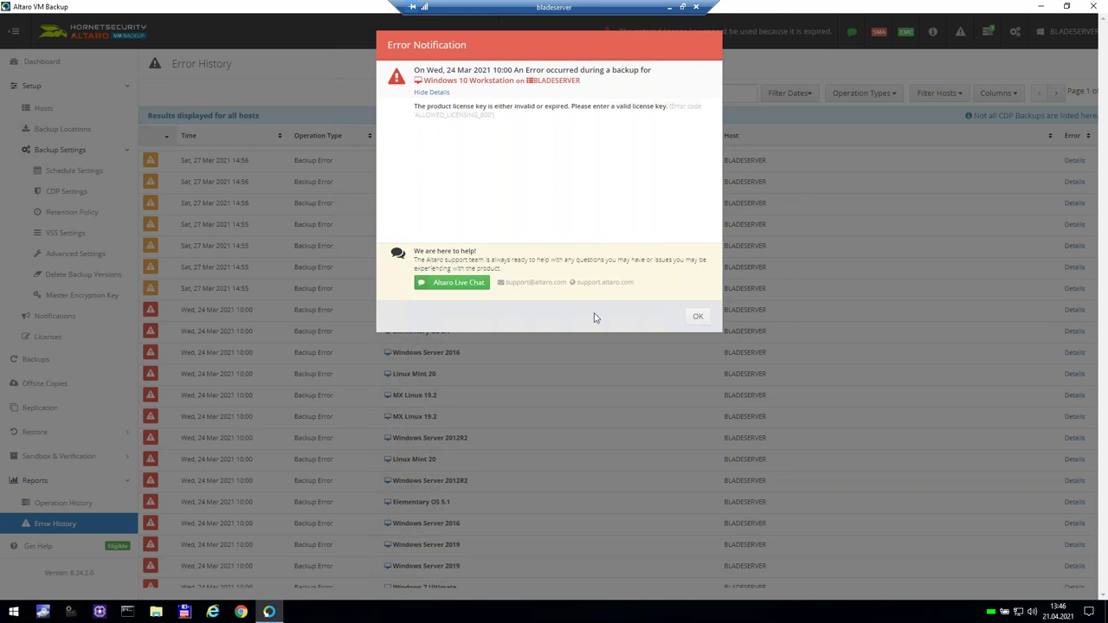
{"action": "left_click", "coordinate": [698, 321]}
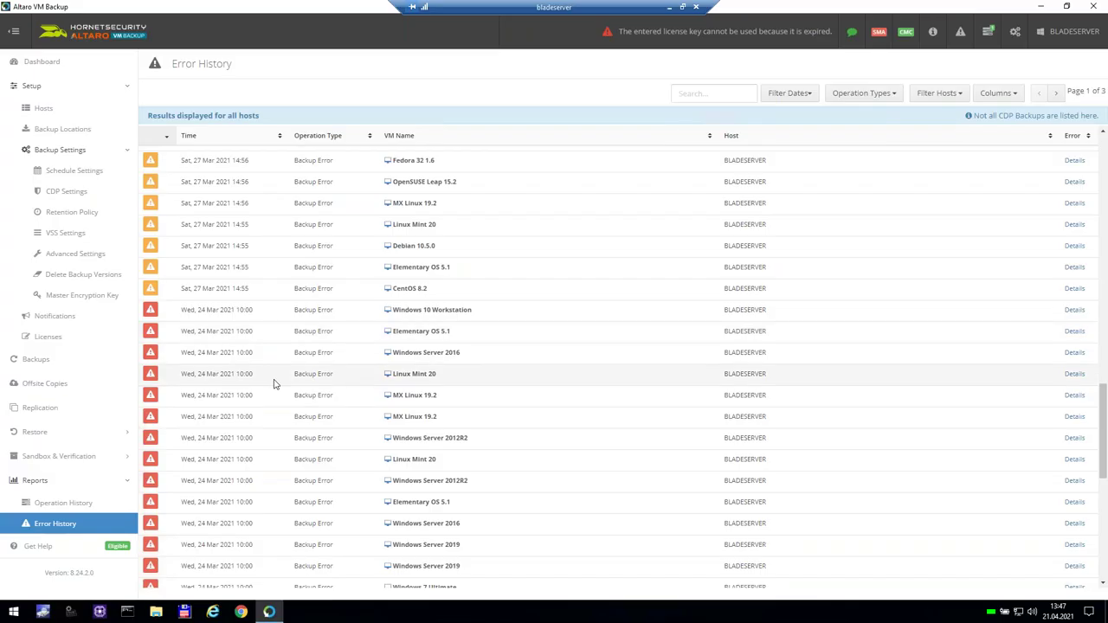
Step: View the virtual machines on the Take Backup, Take Offsite Copy and Replication pages
{"action": "left_click", "coordinate": [77, 359]}
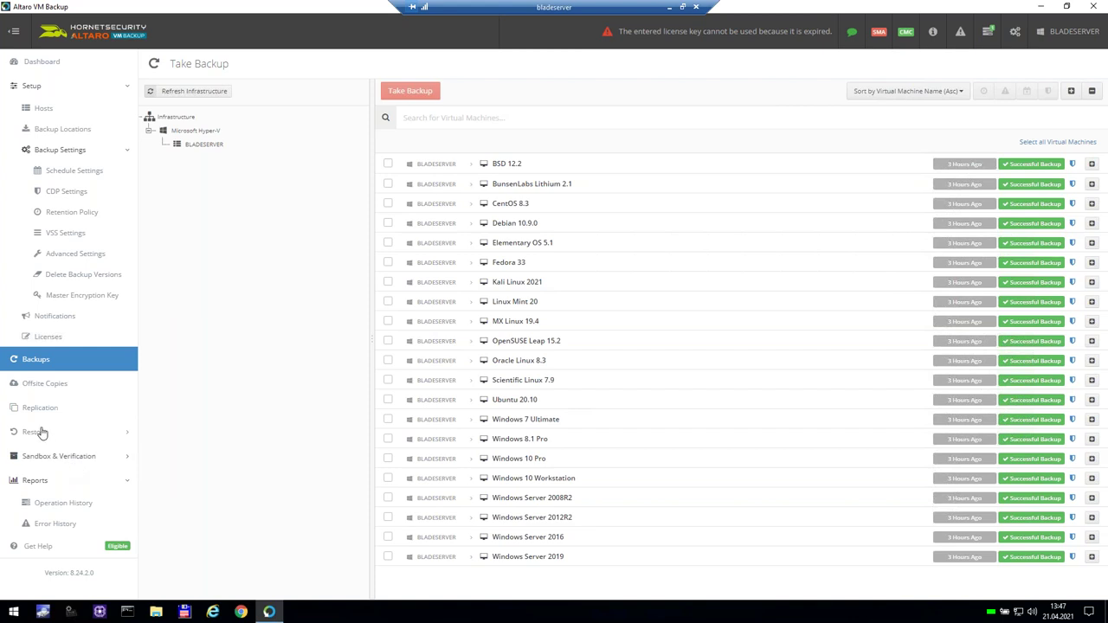
{"action": "left_click", "coordinate": [83, 392]}
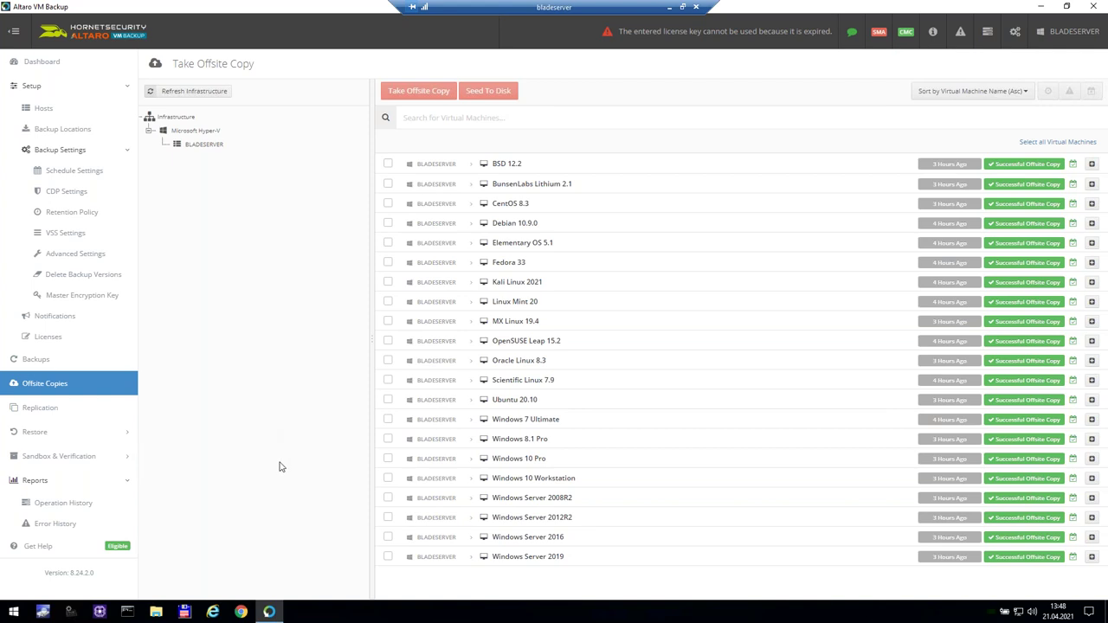
{"action": "left_click", "coordinate": [47, 416]}
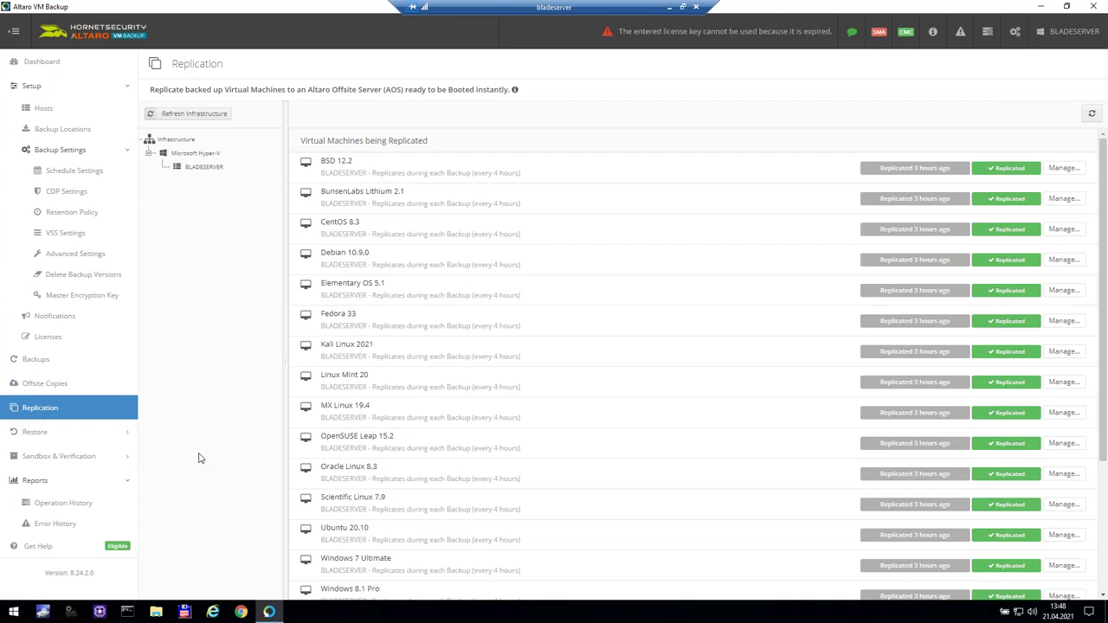
Step: Check the assigned offsite locations, and examine the replicated virtual machines and those configured for backup on the Replication page
{"action": "left_click", "coordinate": [67, 131]}
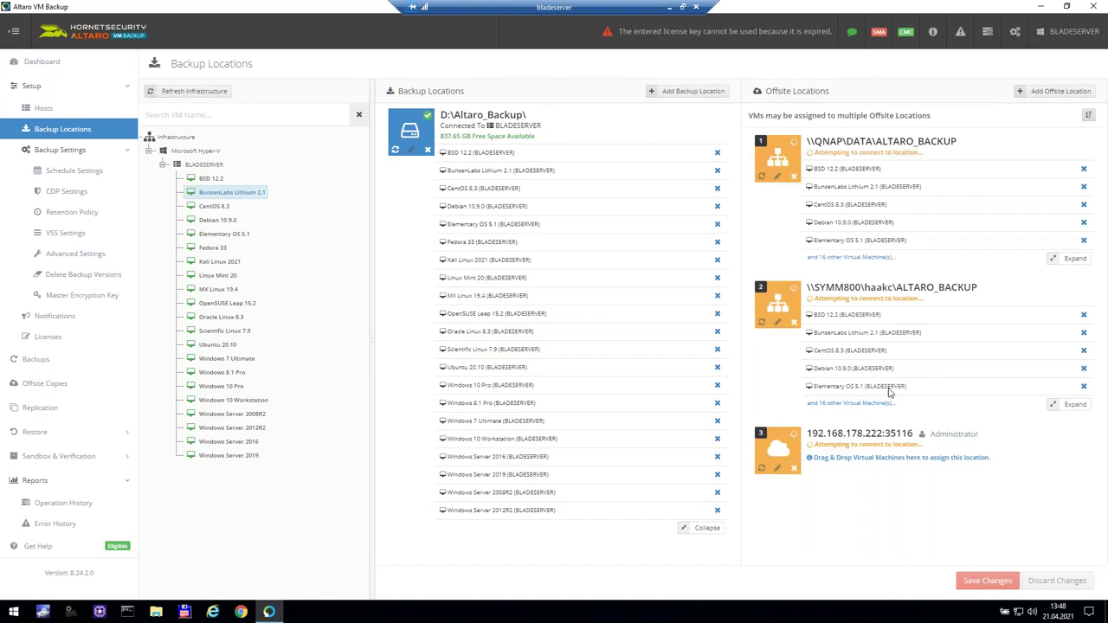
{"action": "left_click", "coordinate": [43, 411]}
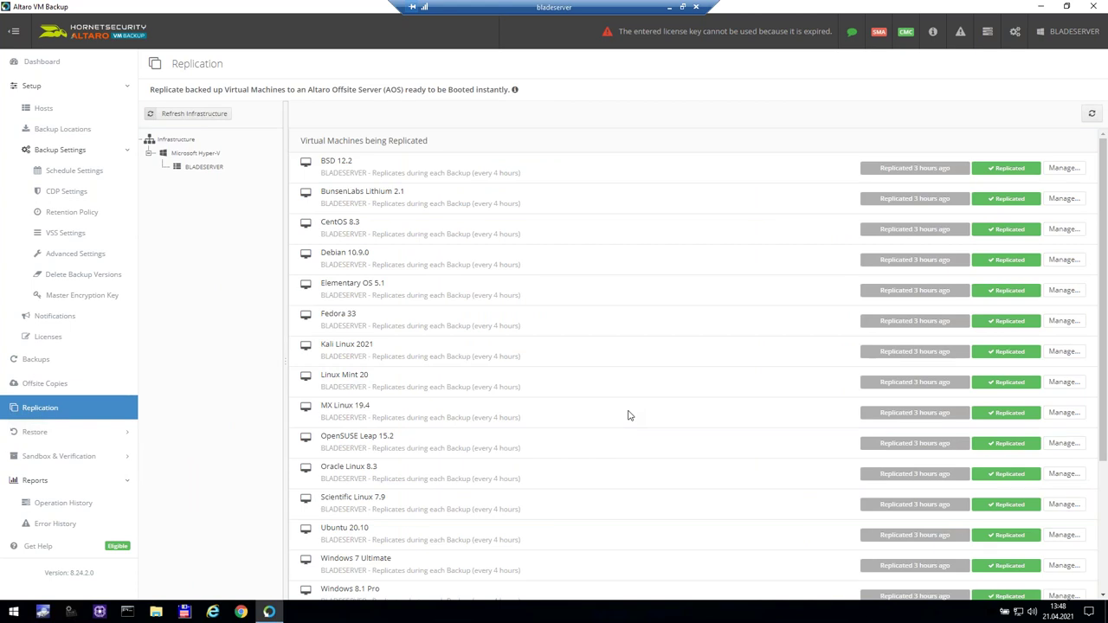
{"action": "scroll", "coordinate": [904, 422], "scroll_direction": "down", "scroll_amount": 3}
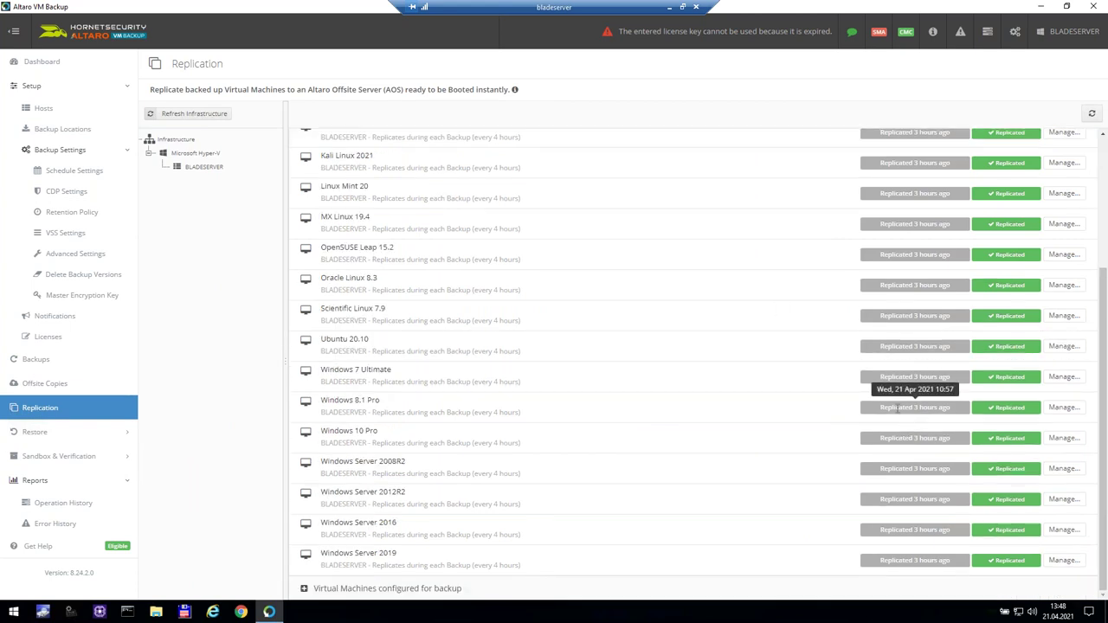
{"action": "left_click", "coordinate": [304, 589]}
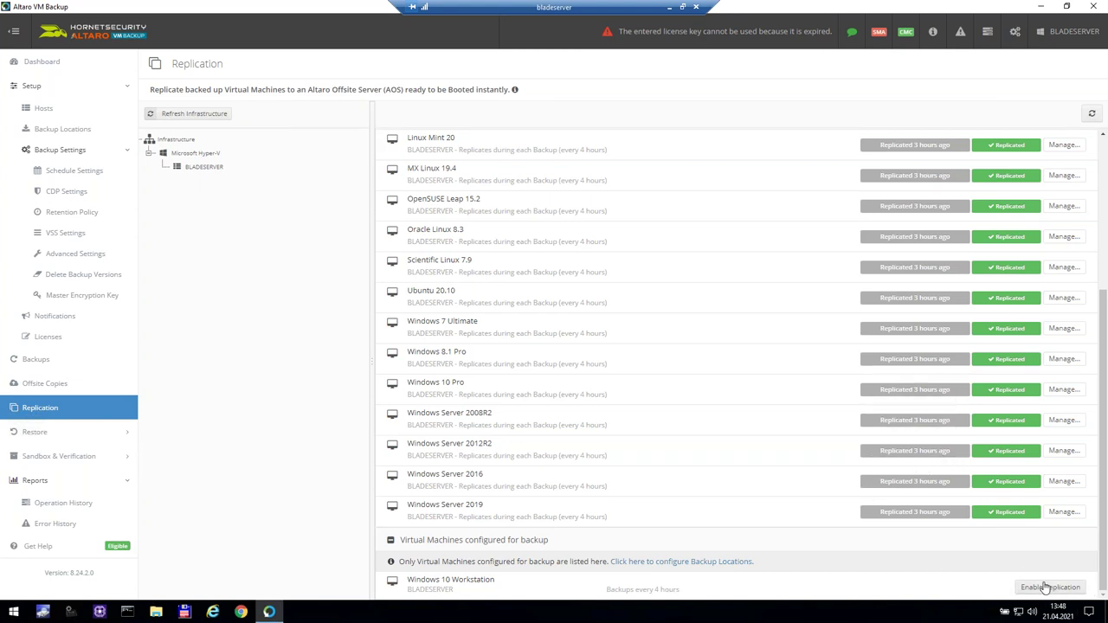
{"action": "scroll", "coordinate": [824, 344], "scroll_direction": "up", "scroll_amount": 1}
{"action": "scroll", "coordinate": [826, 312], "scroll_direction": "up", "scroll_amount": 3}
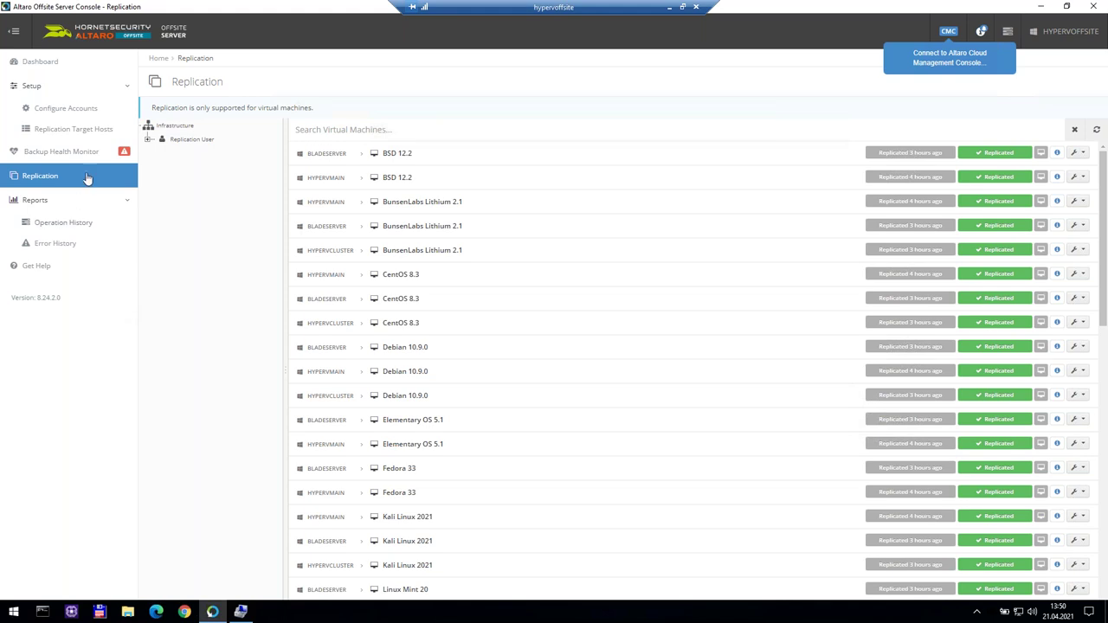
Step: Switch to the Altaro Offsite Server Console and view its configured accounts
{"action": "left_click", "coordinate": [88, 110]}
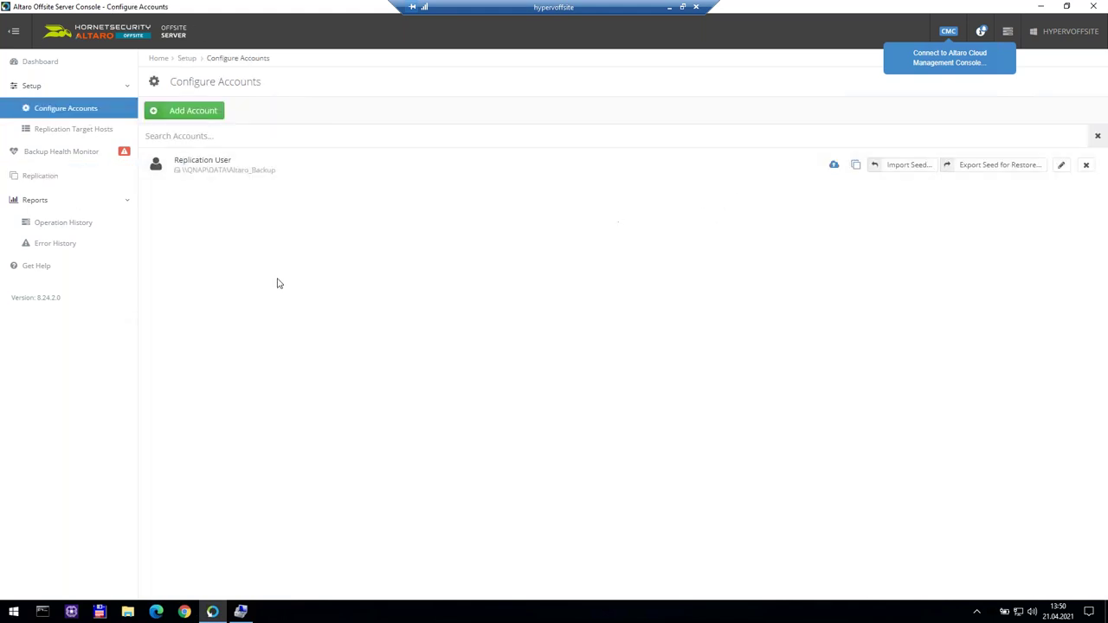
Step: View the replication target hosts and the replicated virtual machines, including the actions offered for BSD 12.2 on BLADESERVER
{"action": "left_click", "coordinate": [82, 132]}
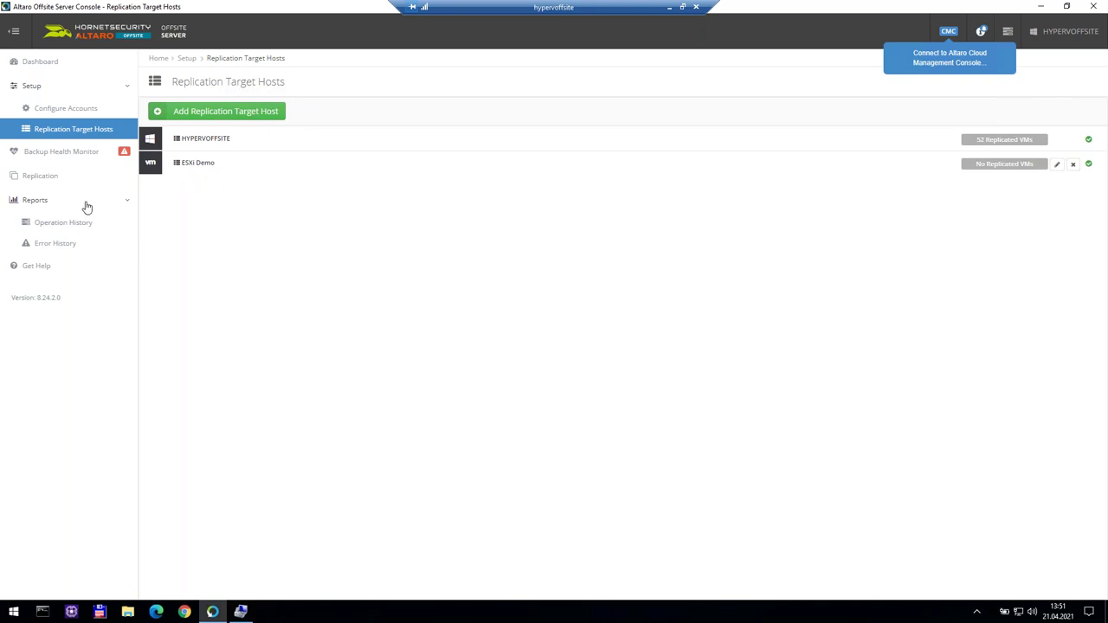
{"action": "left_click", "coordinate": [52, 180]}
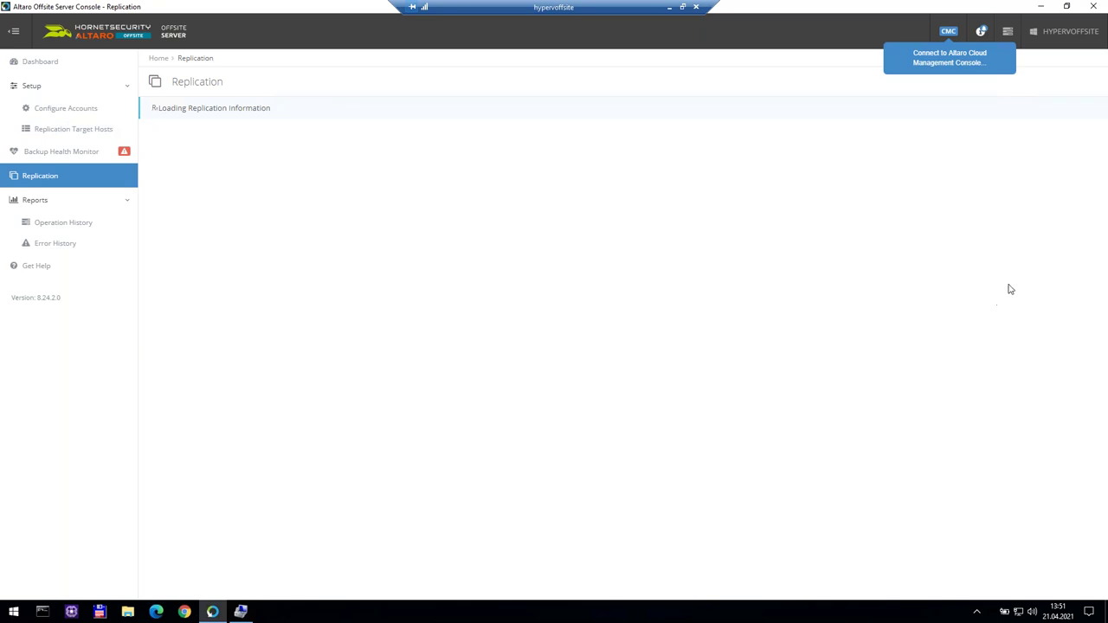
{"action": "left_click", "coordinate": [1082, 153]}
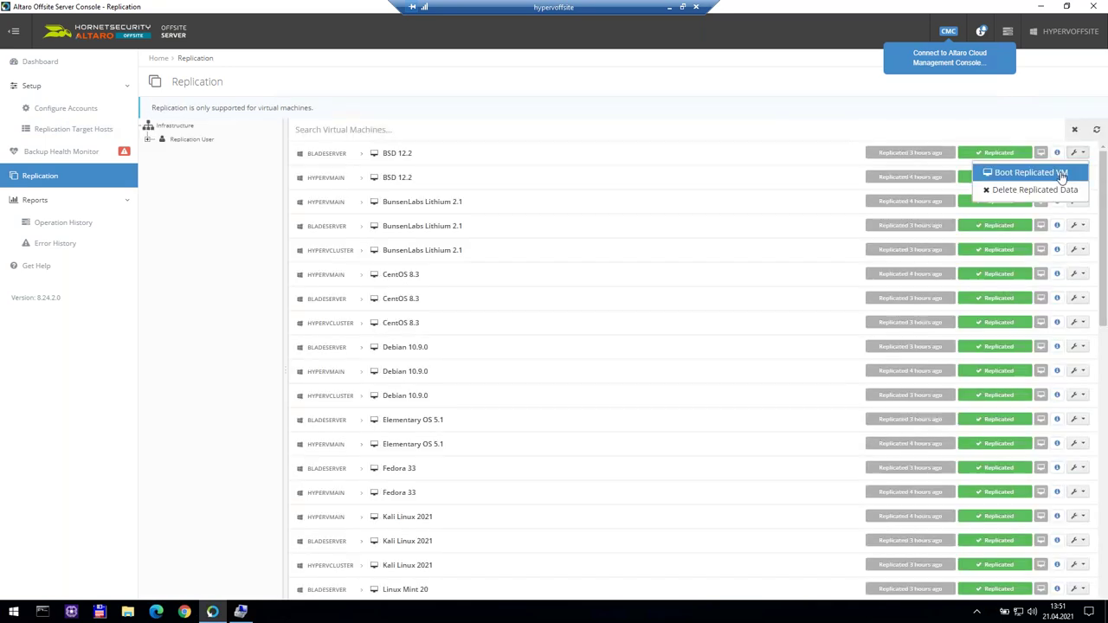
{"action": "left_click", "coordinate": [209, 214]}
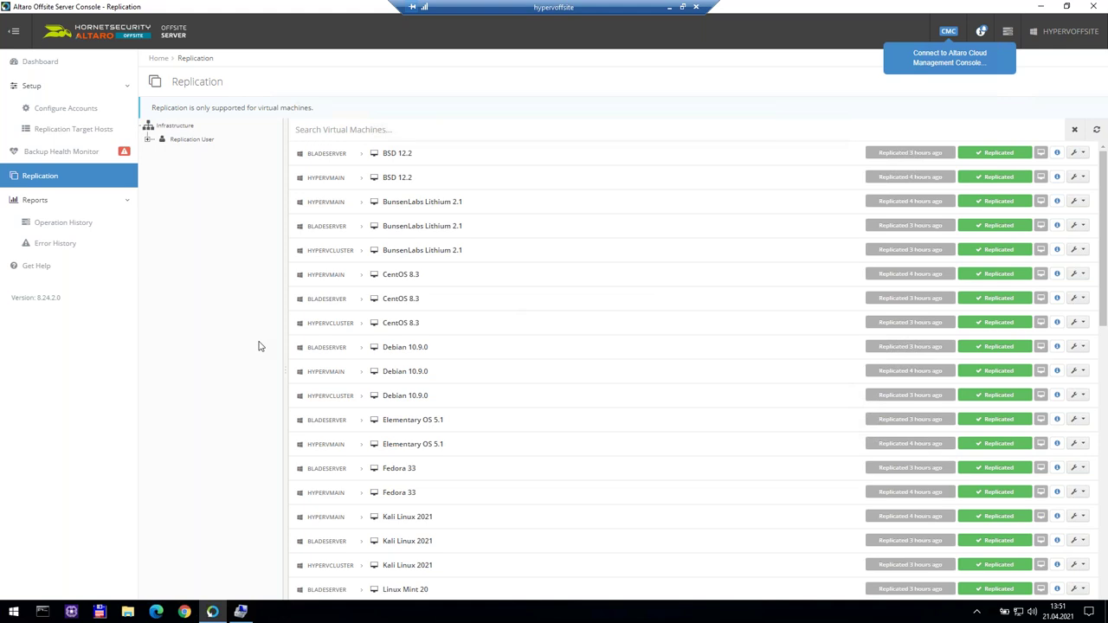
Step: Switch to Altaro VM Backup and explore restoring HYPERVMAIN's BSD 12.2 from D:\Altaro_Backup\ as a clone, including the target host choices
{"action": "left_click", "coordinate": [89, 135]}
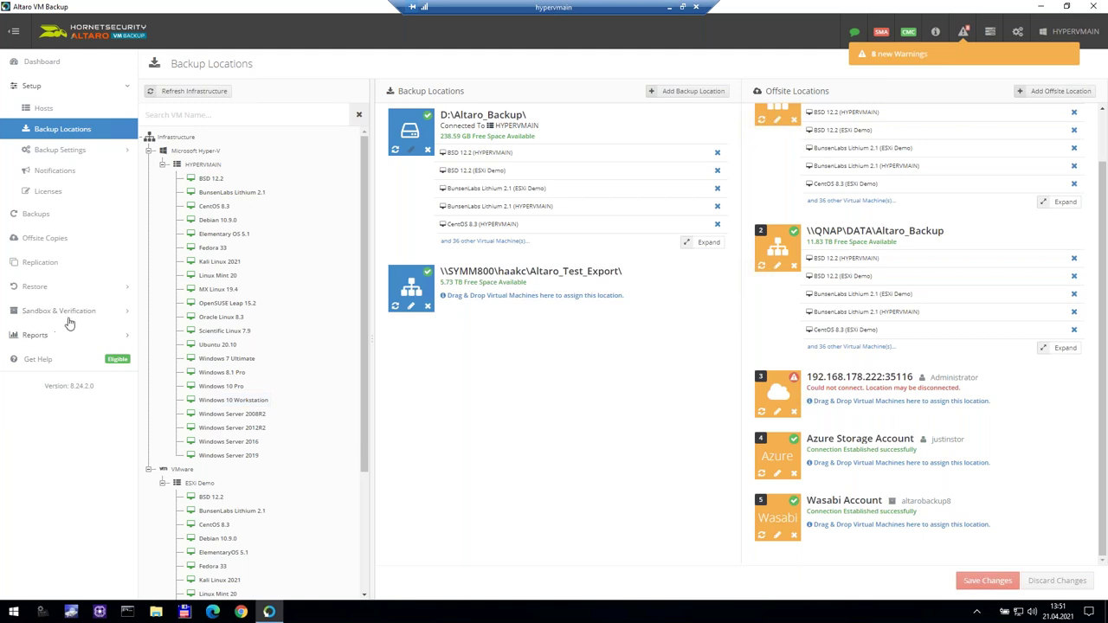
{"action": "left_click", "coordinate": [54, 288]}
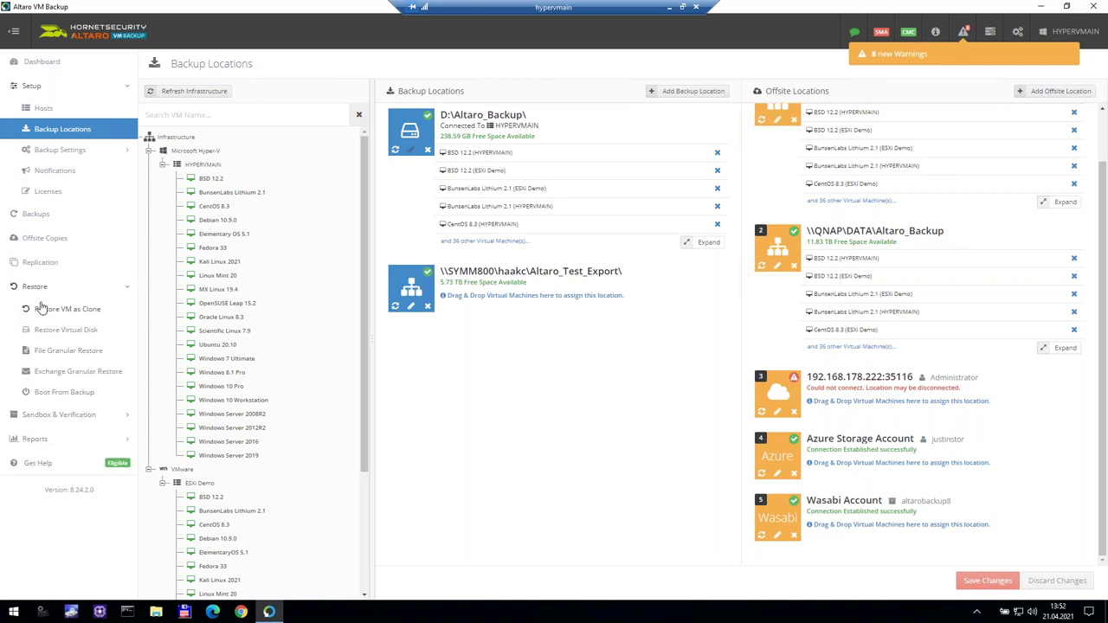
{"action": "left_click", "coordinate": [104, 314]}
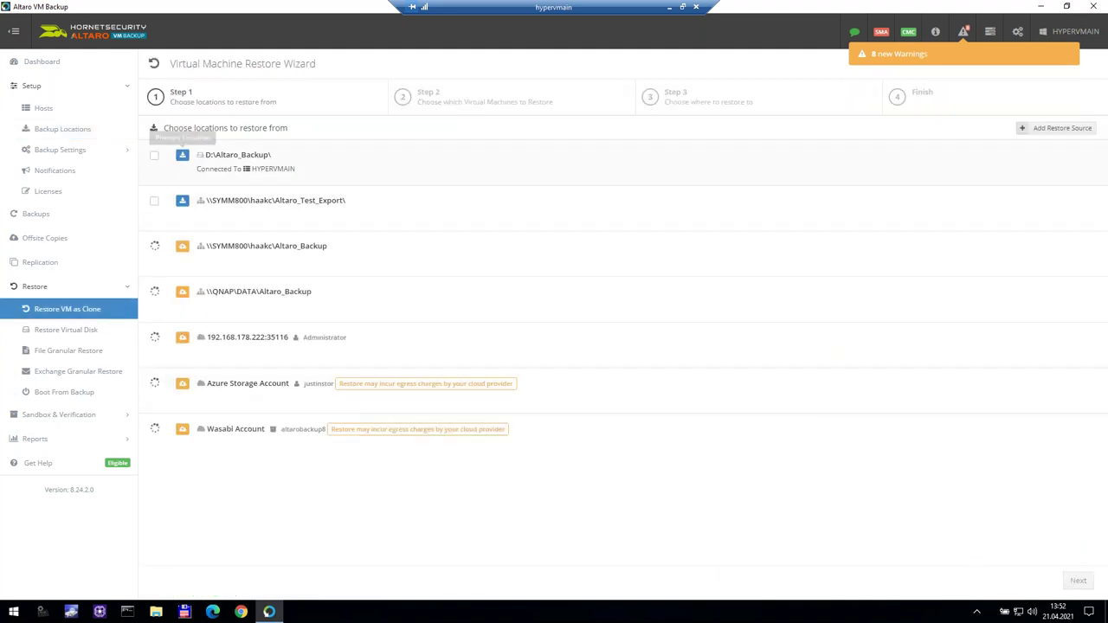
{"action": "left_click", "coordinate": [154, 155]}
{"action": "left_click", "coordinate": [1080, 583]}
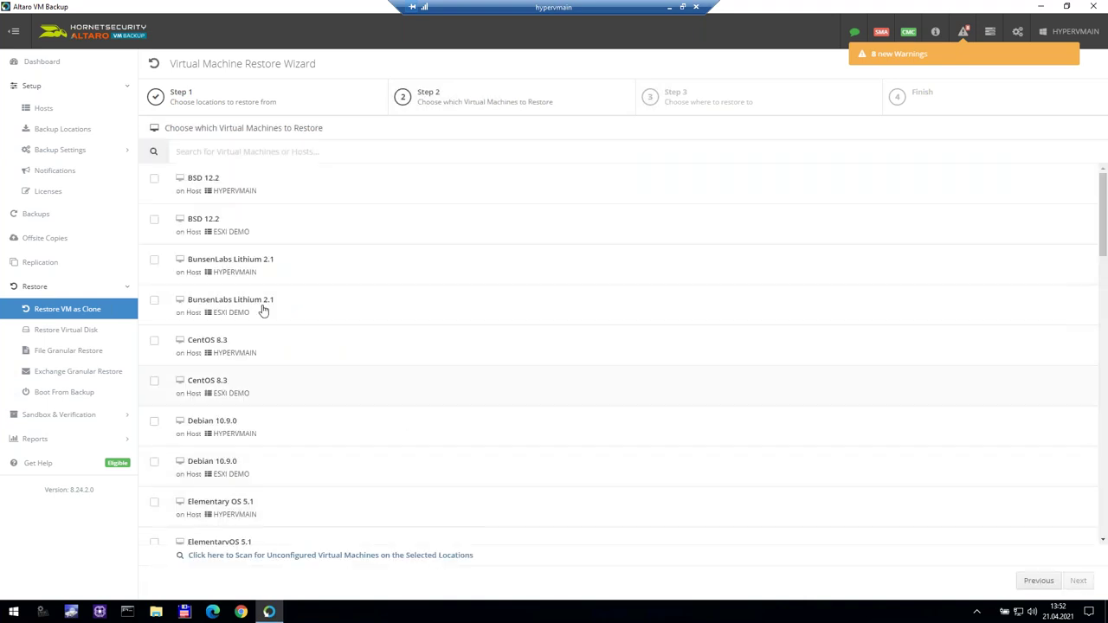
{"action": "left_click", "coordinate": [180, 184]}
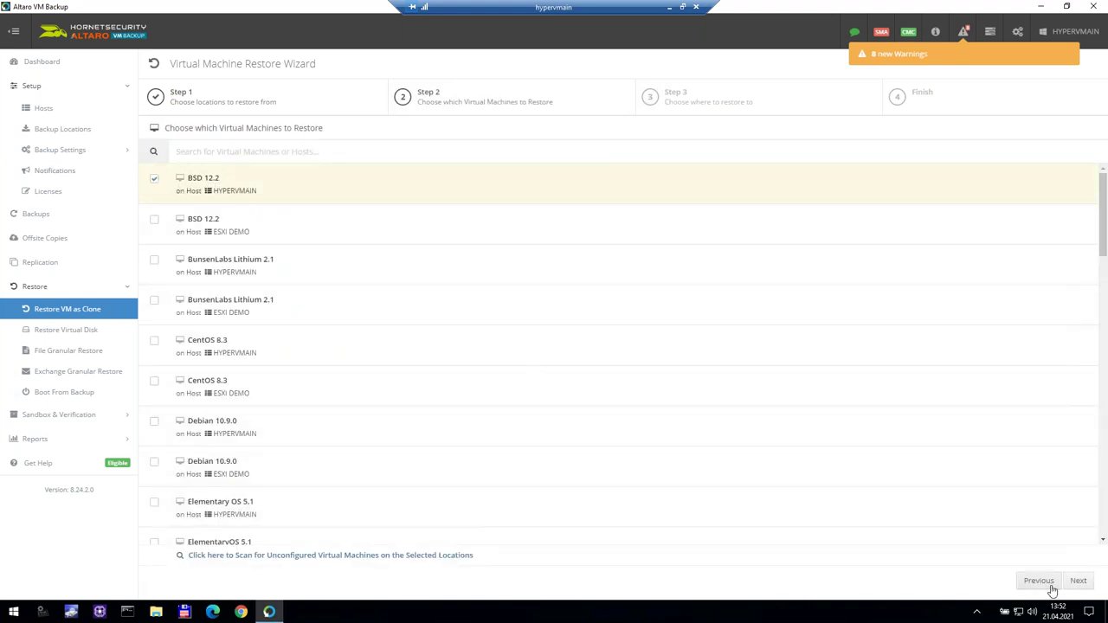
{"action": "left_click", "coordinate": [1078, 582]}
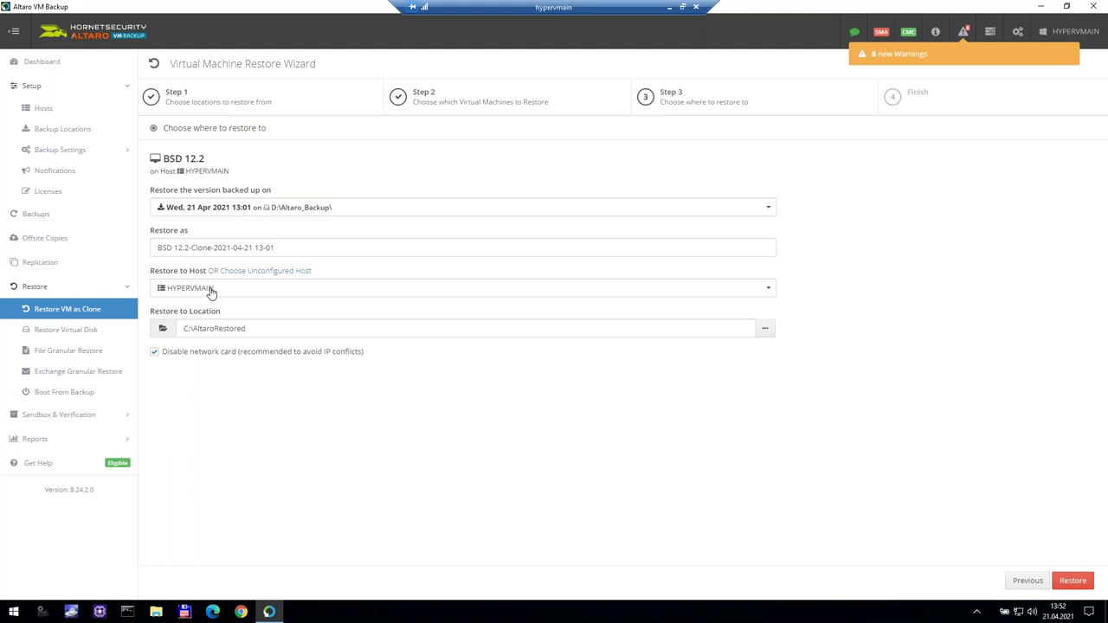
{"action": "left_click", "coordinate": [278, 291]}
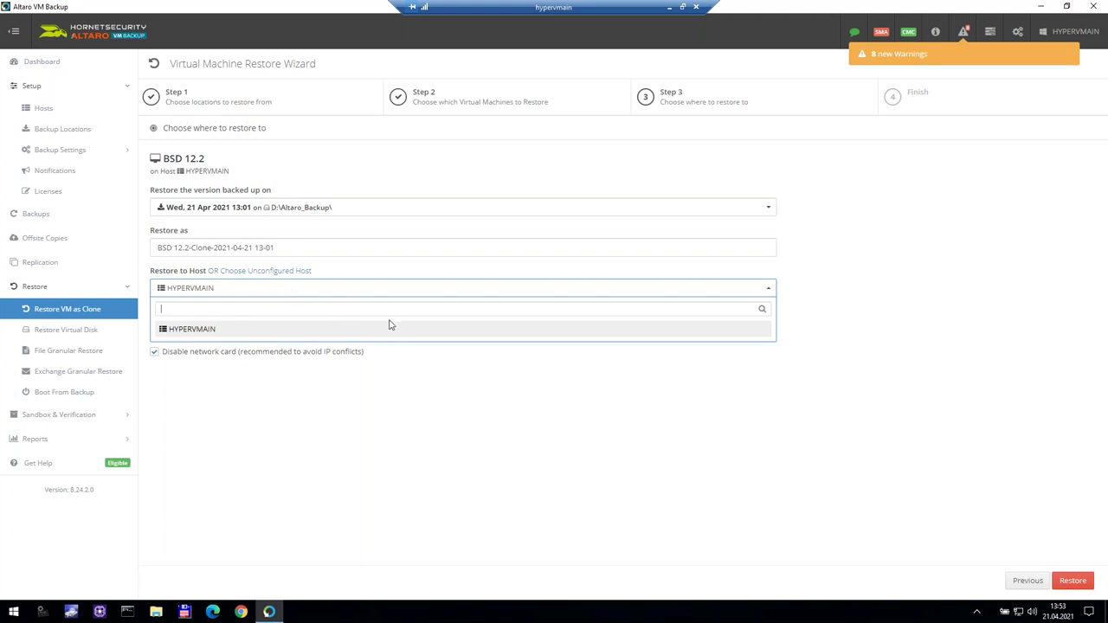
{"action": "left_click", "coordinate": [543, 437]}
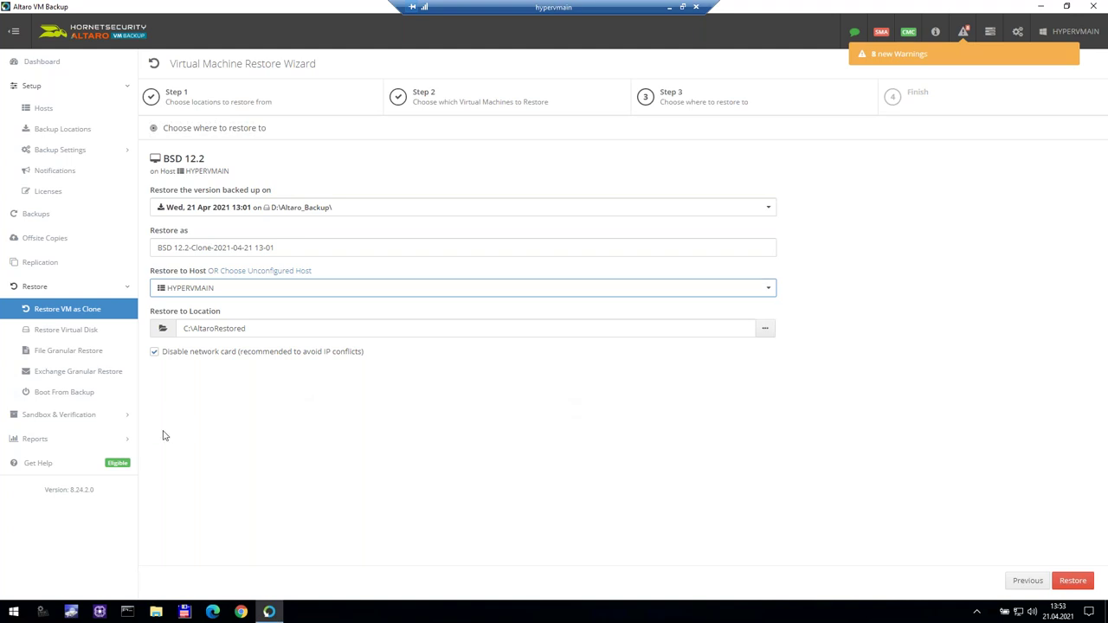
Step: Abandon the clone restore and view the Restore Virtual Disk, File Granular Restore and Exchange Granular Restore wizards
{"action": "left_click", "coordinate": [52, 330]}
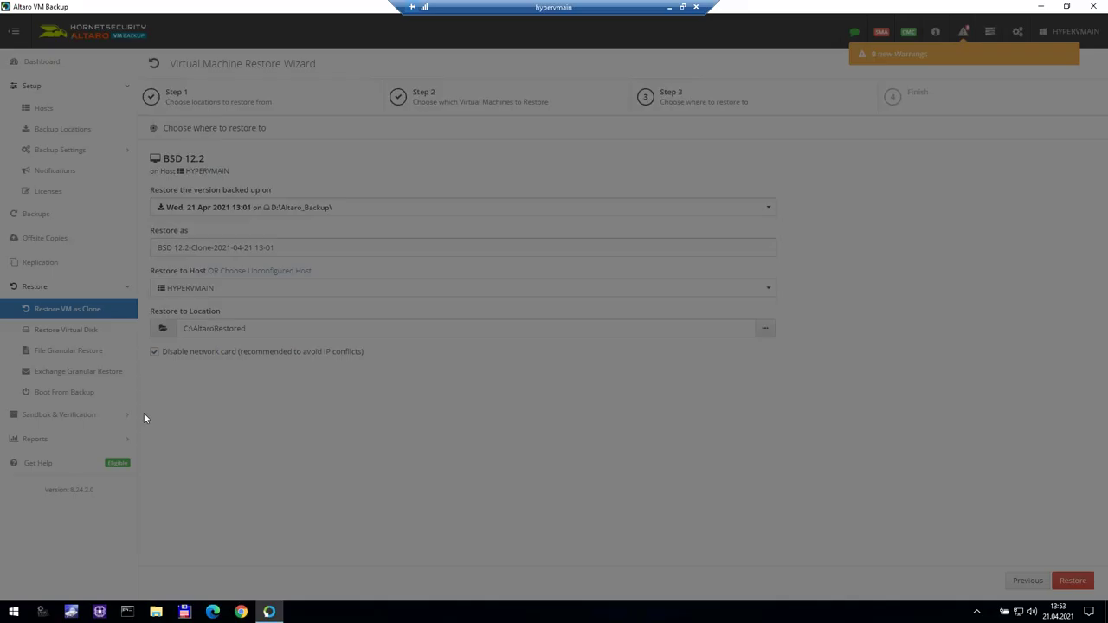
{"action": "left_click", "coordinate": [581, 195]}
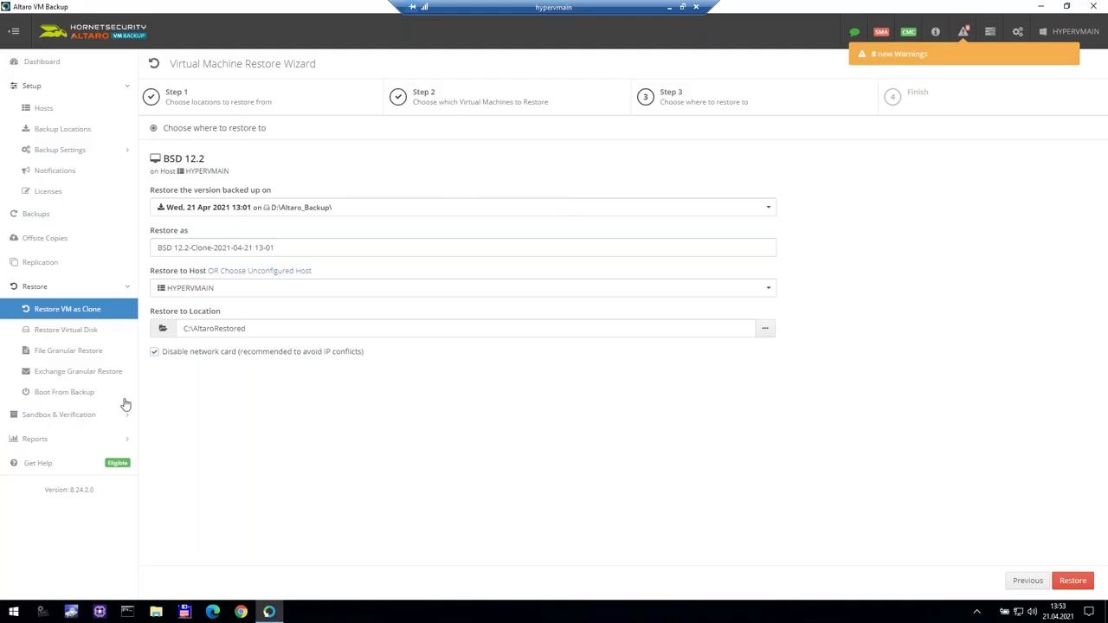
{"action": "left_click", "coordinate": [53, 331]}
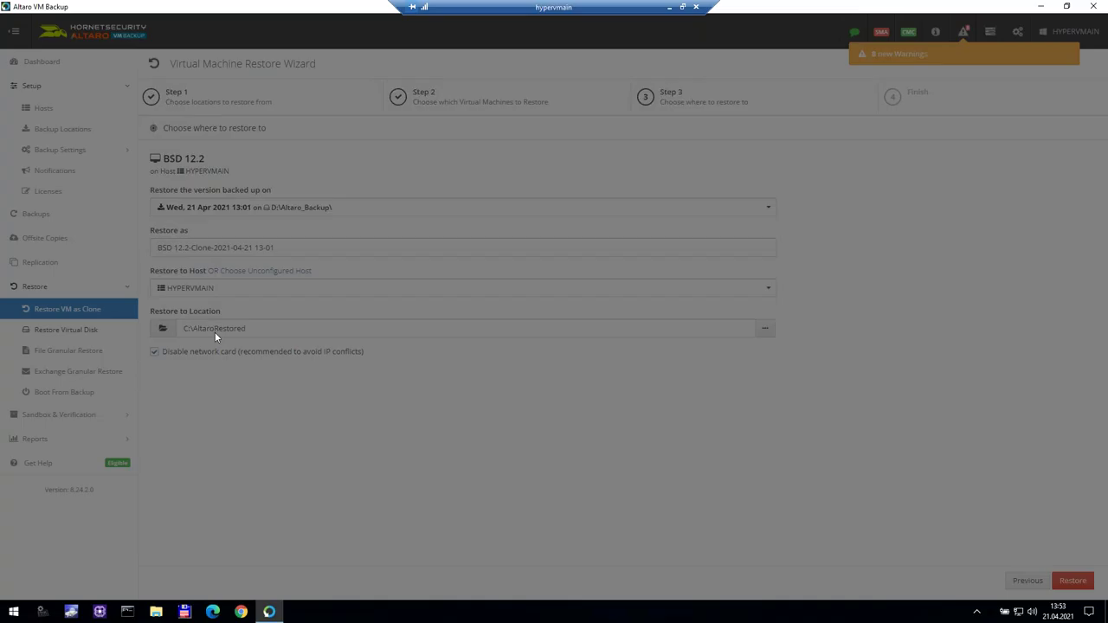
{"action": "left_click", "coordinate": [510, 195]}
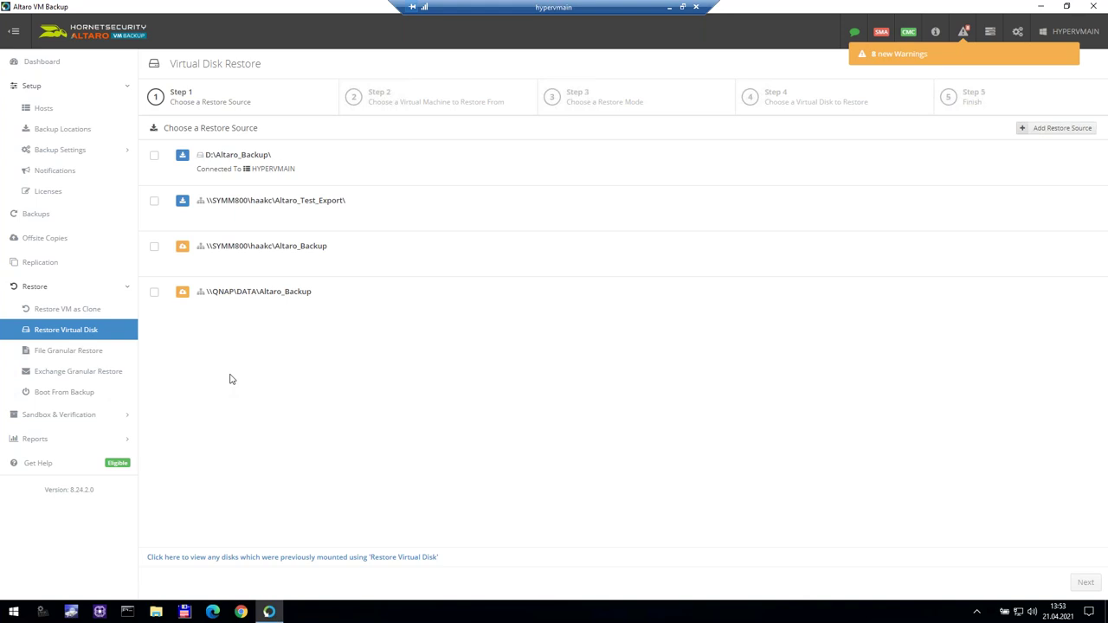
{"action": "left_click", "coordinate": [75, 356]}
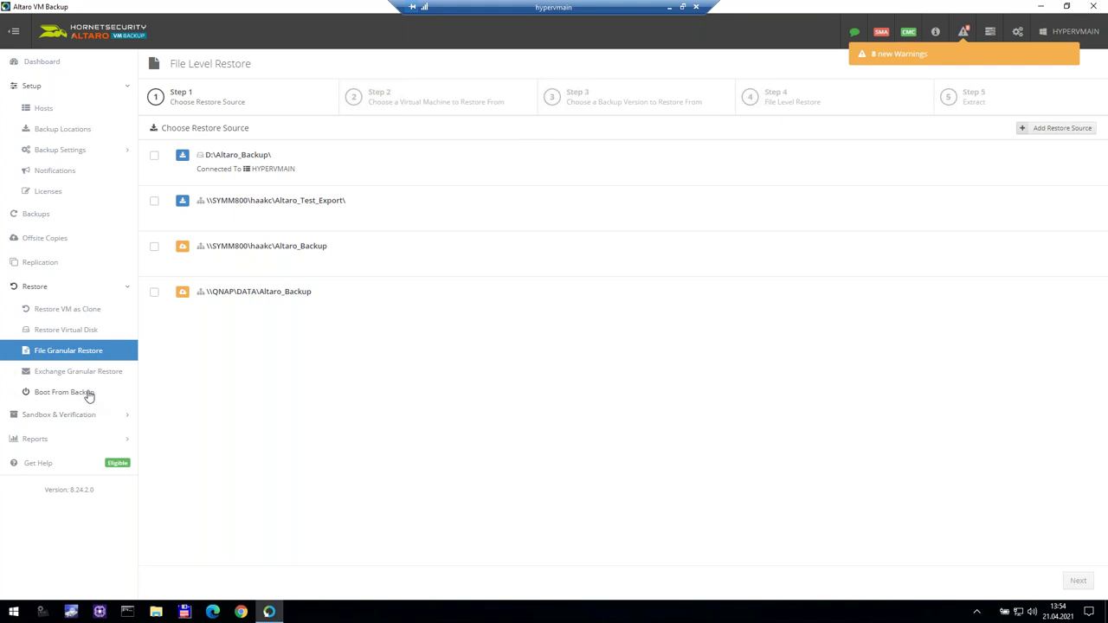
{"action": "left_click", "coordinate": [56, 374]}
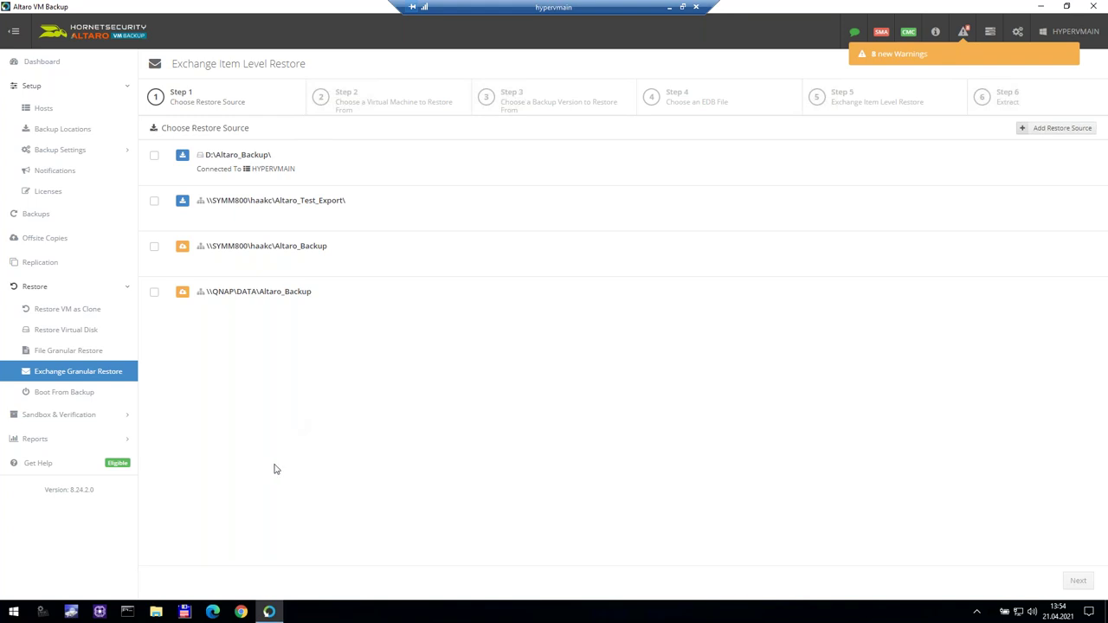
Step: Set up Boot From Backup in Verification Mode for Debian 10.9.0 on HYPERVMAIN, using D:\Altaro_Backup\ as the restore source
{"action": "left_click", "coordinate": [67, 395]}
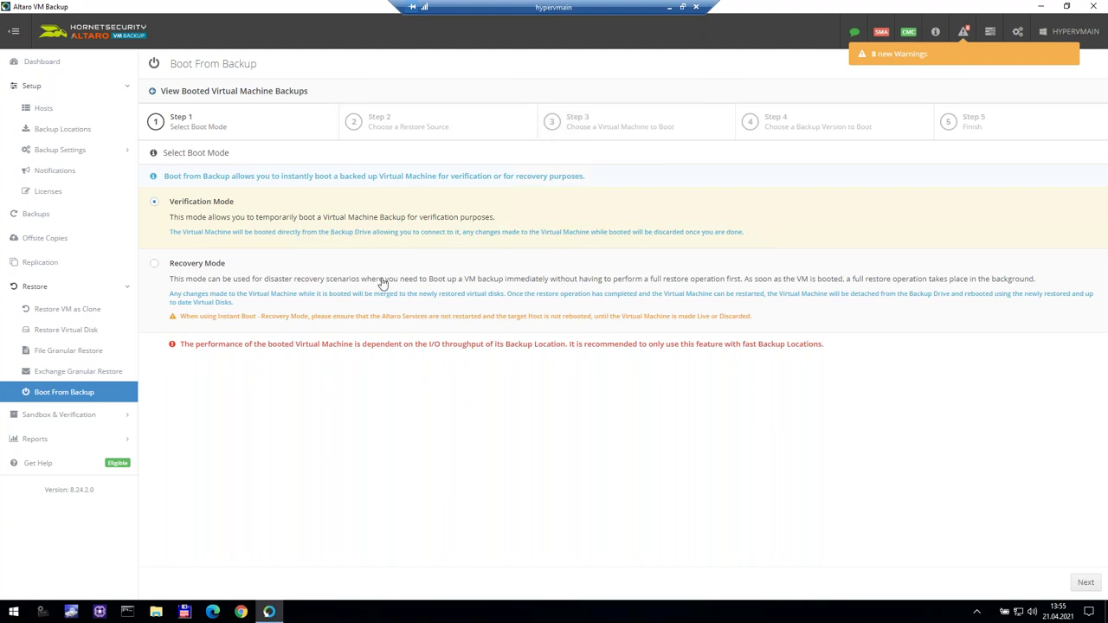
{"action": "left_click", "coordinate": [1087, 583]}
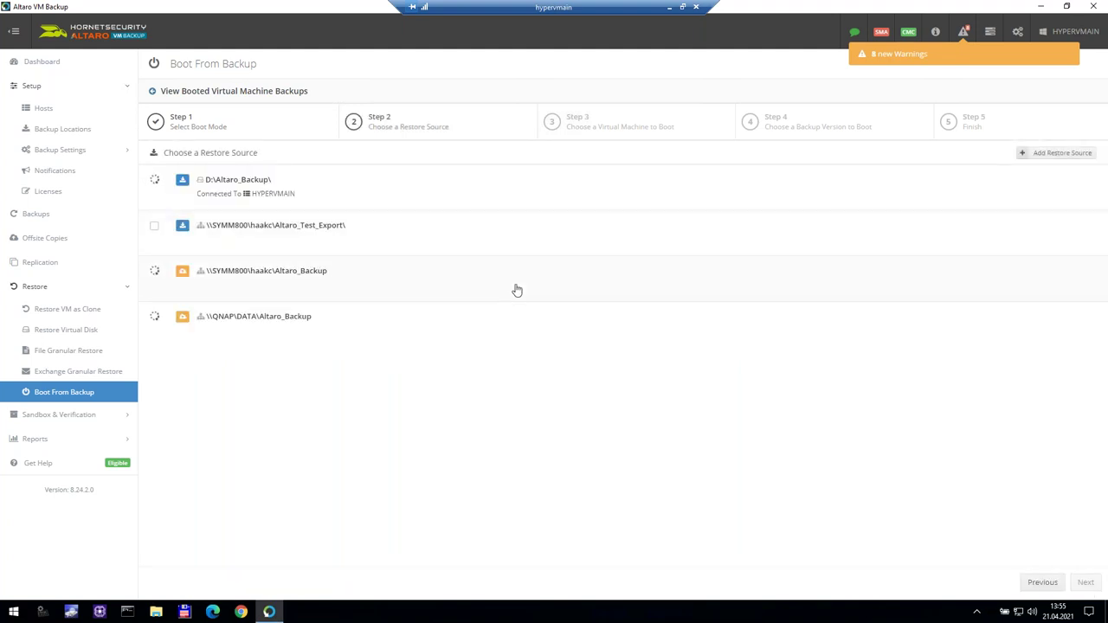
{"action": "left_click", "coordinate": [153, 183]}
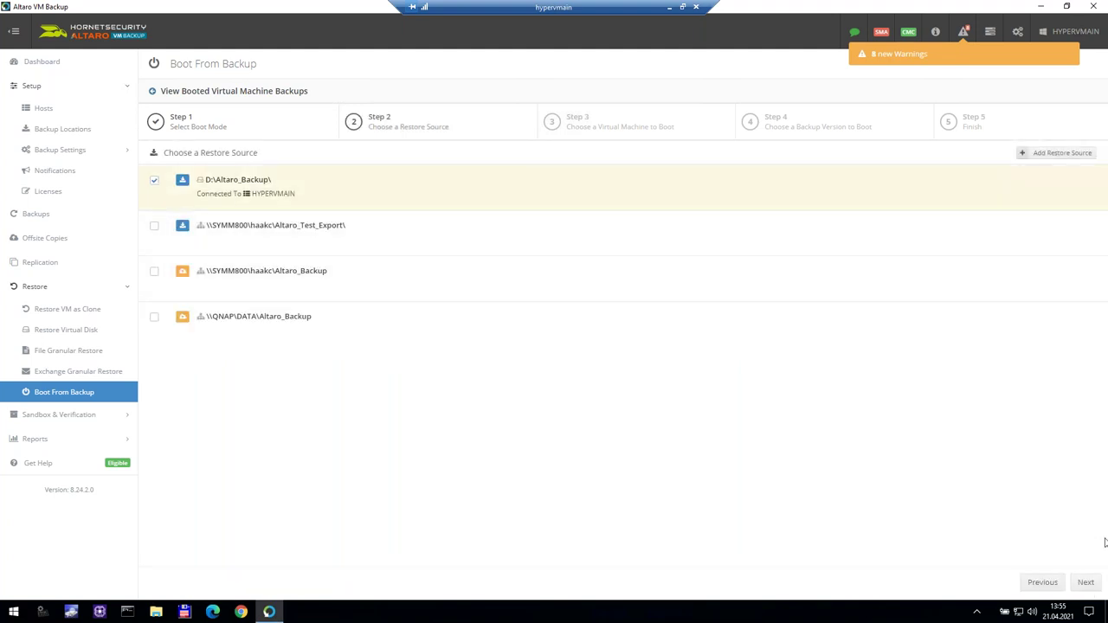
{"action": "left_click", "coordinate": [1083, 582]}
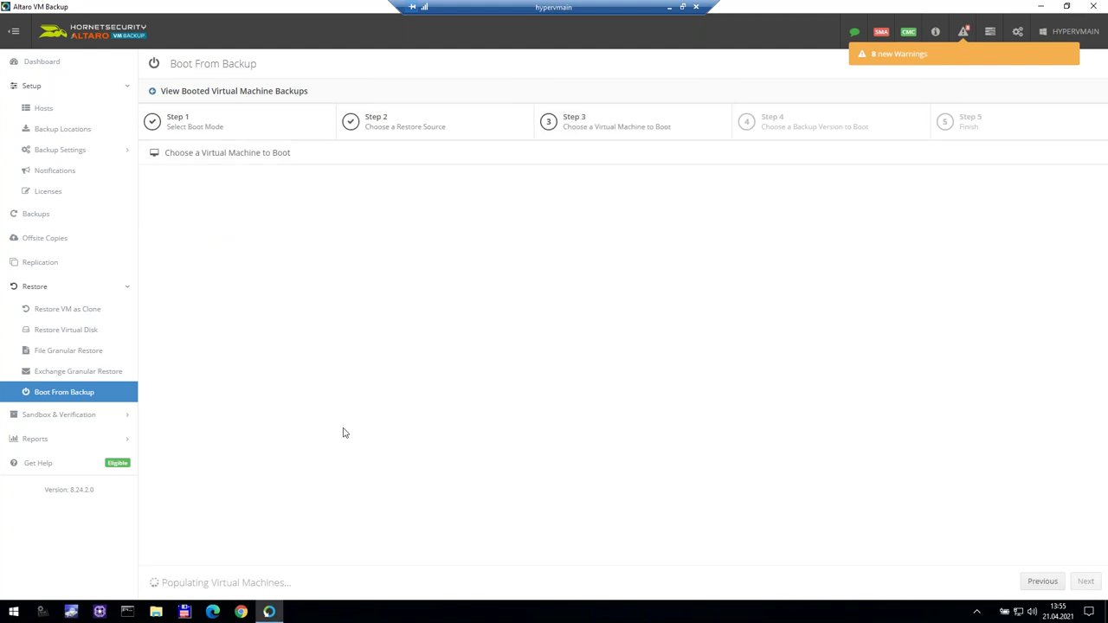
{"action": "left_click", "coordinate": [212, 444]}
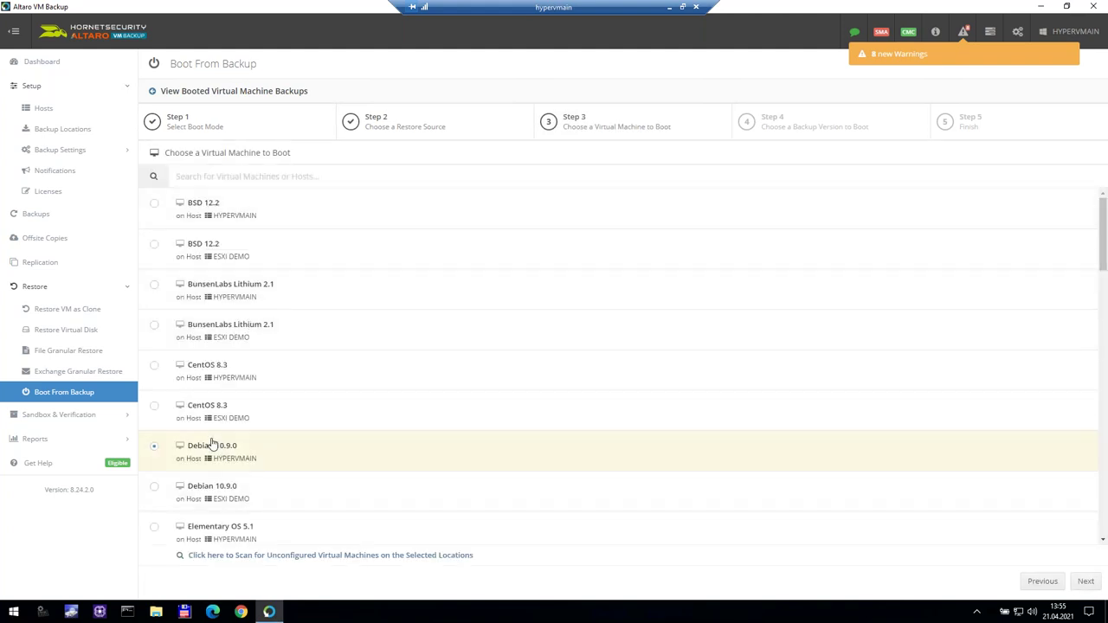
{"action": "left_click", "coordinate": [1089, 586]}
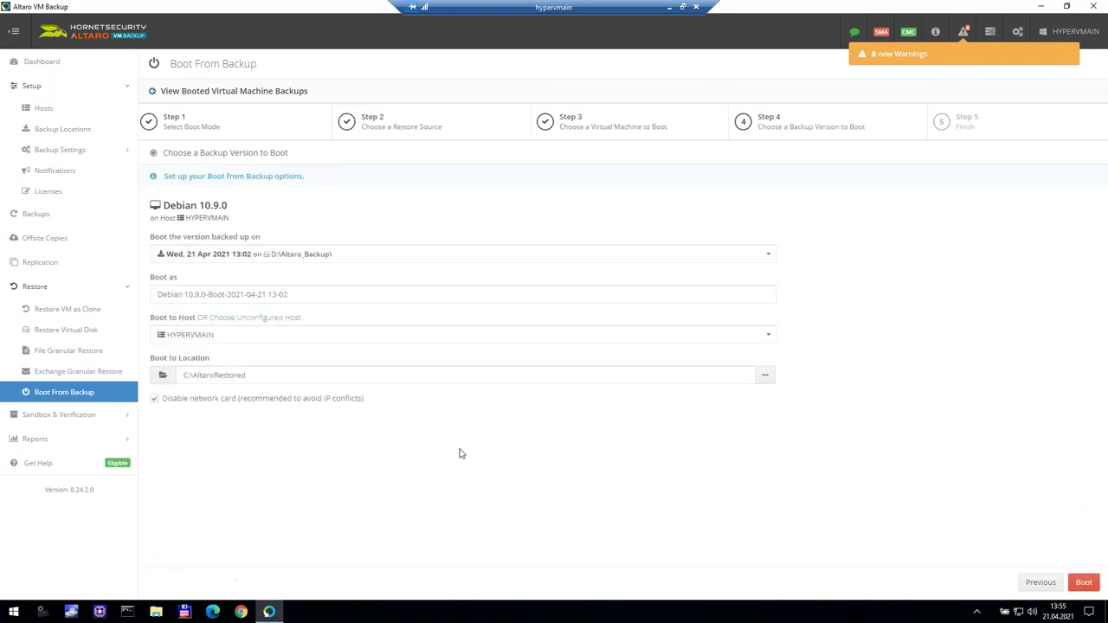
Step: Check the backup version and target host choices, boot the Debian 10.9.0 backup on HYPERVMAIN, and view the booted virtual machines
{"action": "left_click", "coordinate": [232, 256]}
{"action": "left_click", "coordinate": [232, 257]}
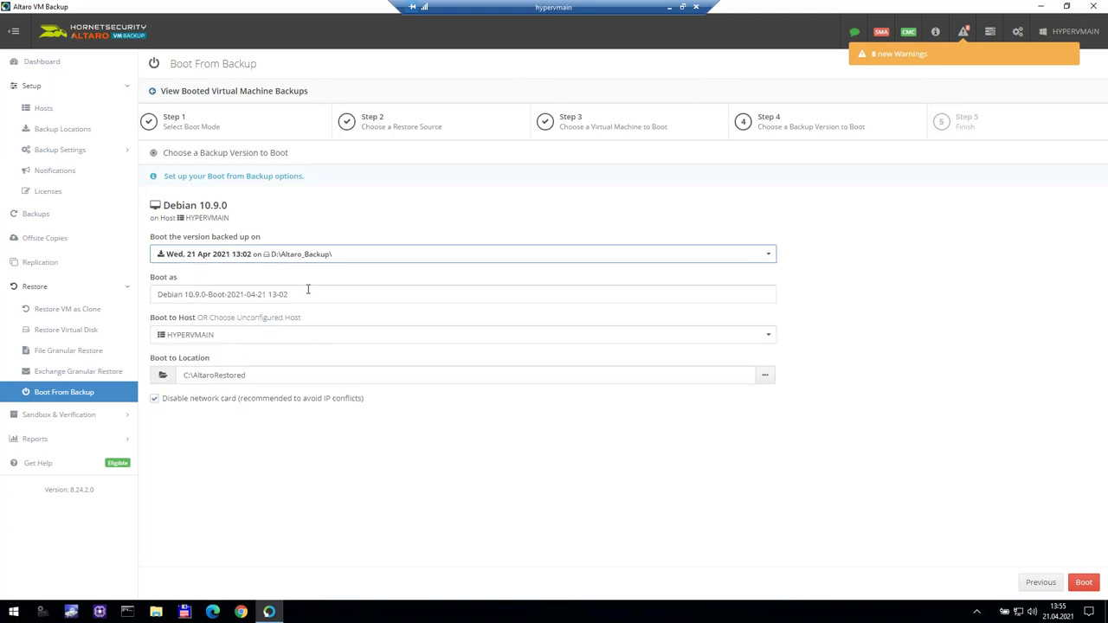
{"action": "left_click", "coordinate": [232, 339]}
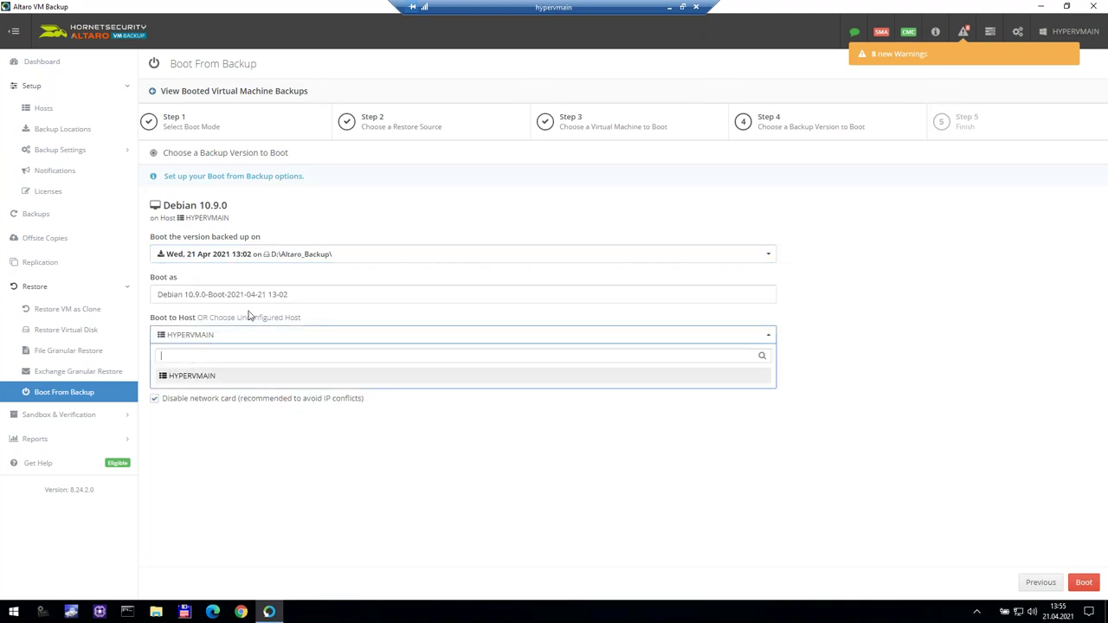
{"action": "left_click", "coordinate": [243, 433]}
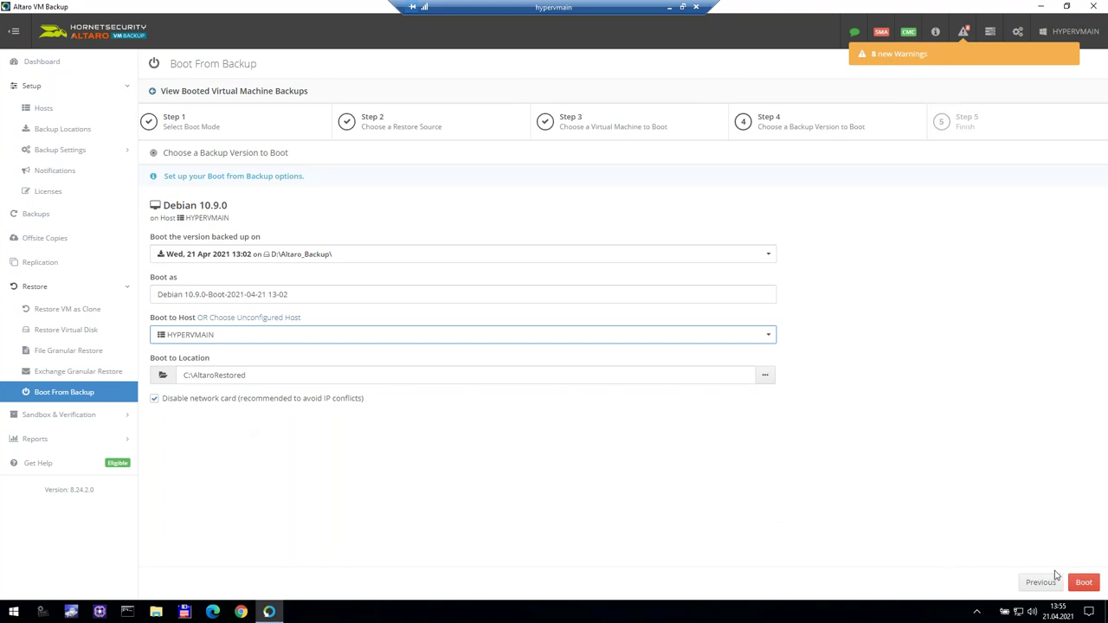
{"action": "left_click", "coordinate": [1085, 584]}
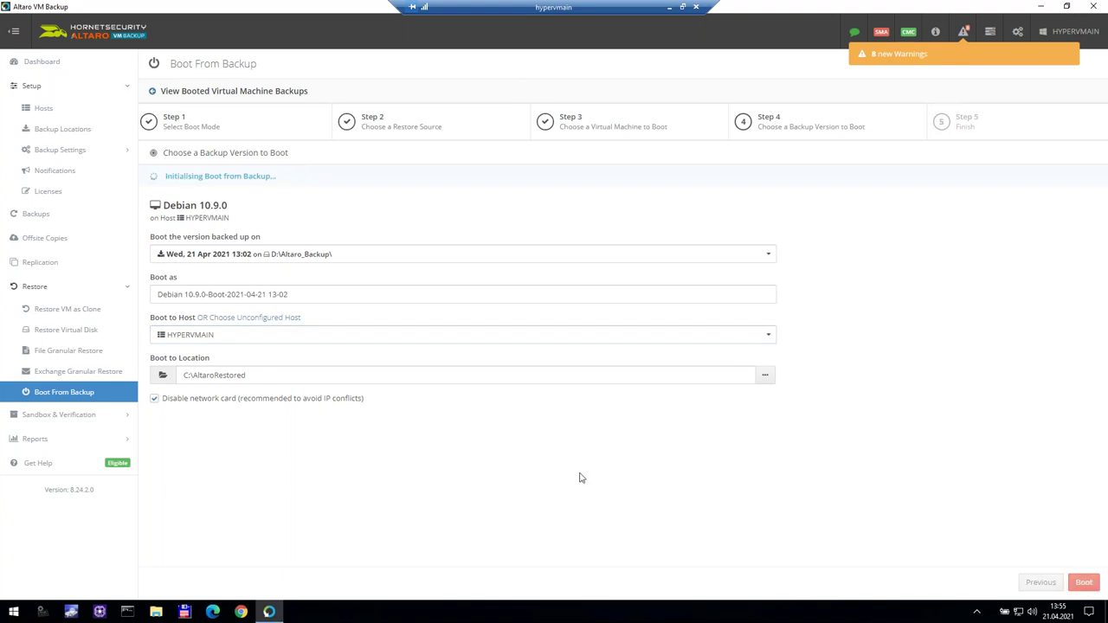
{"action": "left_click", "coordinate": [237, 213]}
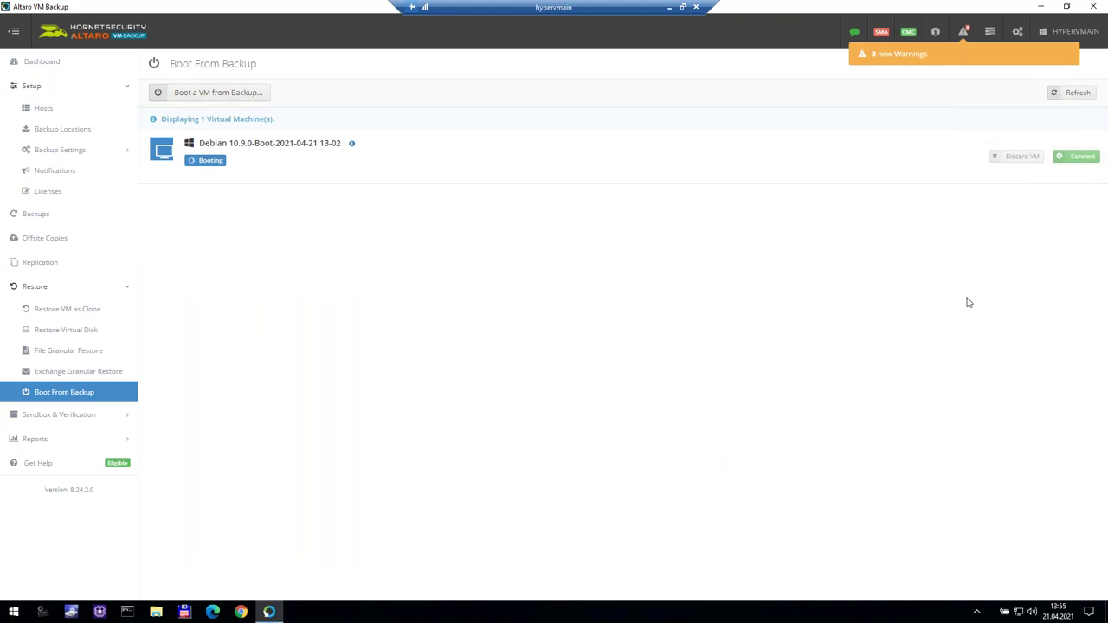
Step: Open Hyper-V-Manager and refresh HYPERVMAIN's virtual machine list to look for the Debian 10.9.0 instant boot machine
{"action": "left_click", "coordinate": [14, 611]}
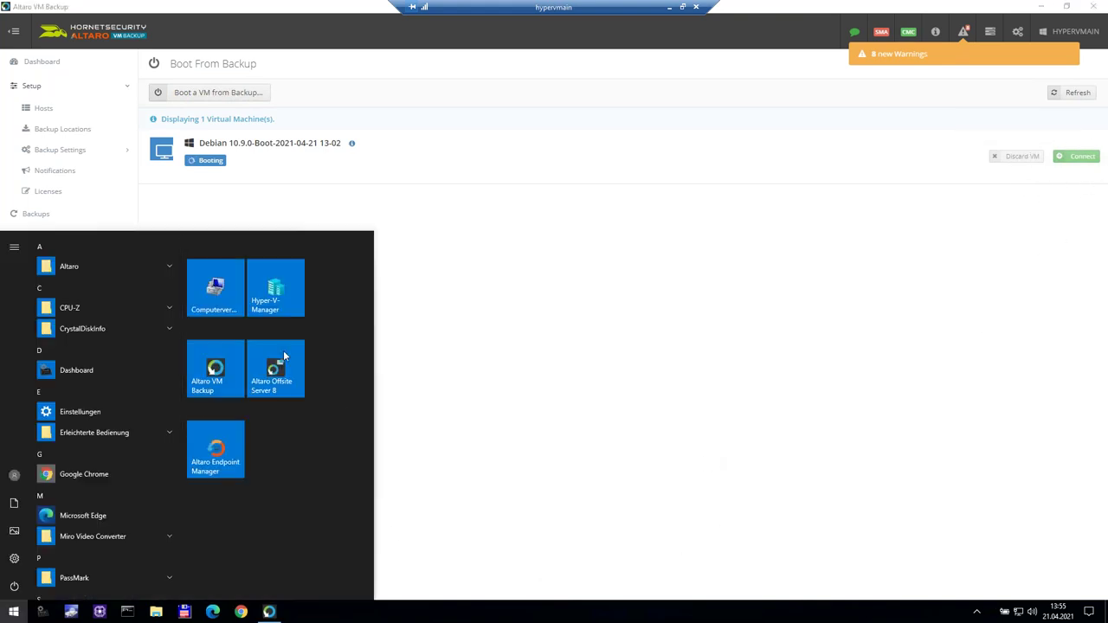
{"action": "left_click", "coordinate": [275, 288]}
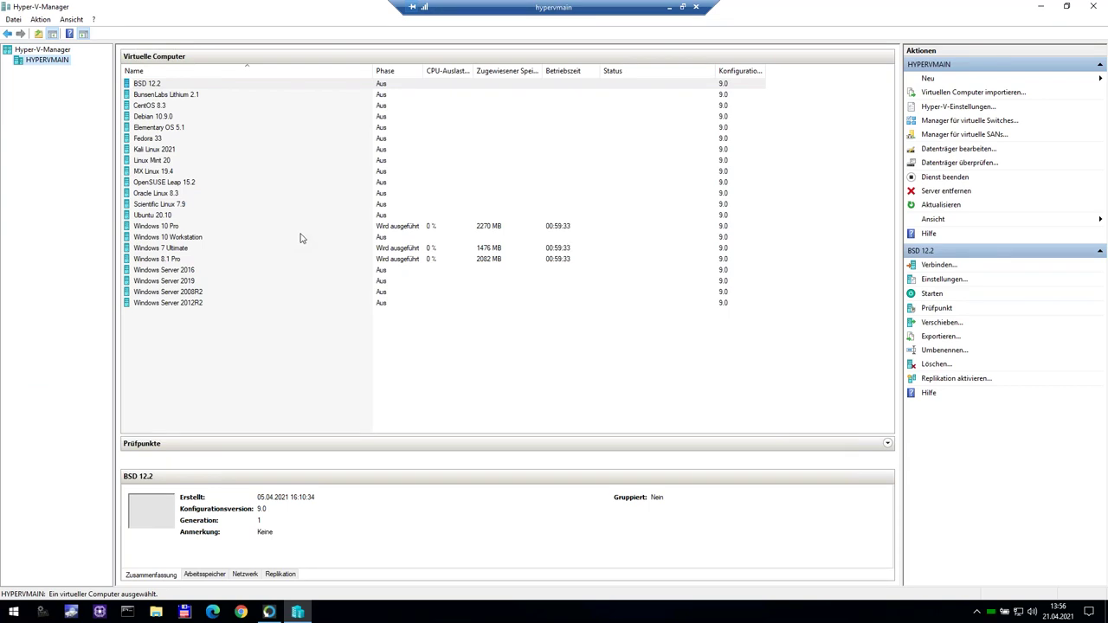
{"action": "left_click", "coordinate": [264, 355]}
{"action": "key", "text": "F5"}
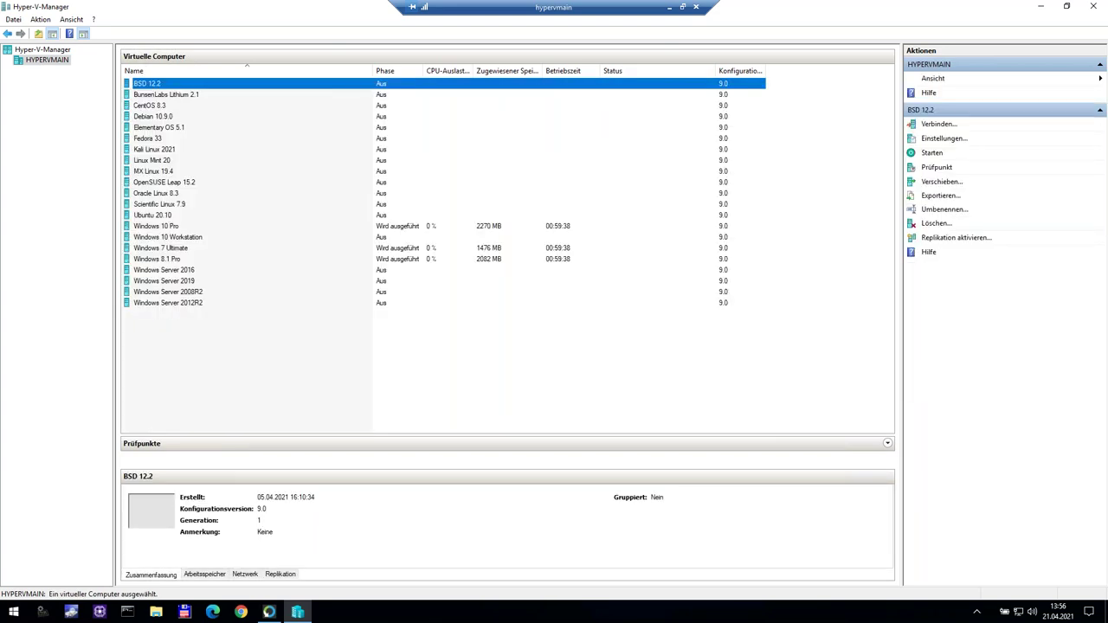
{"action": "left_click", "coordinate": [235, 344]}
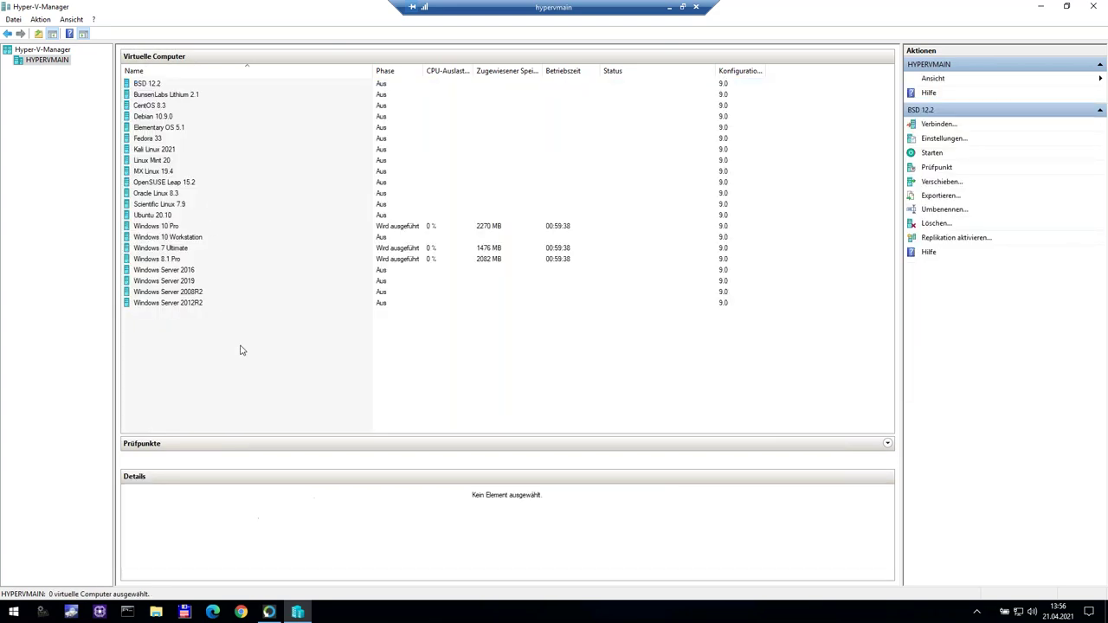
{"action": "key", "text": "F5"}
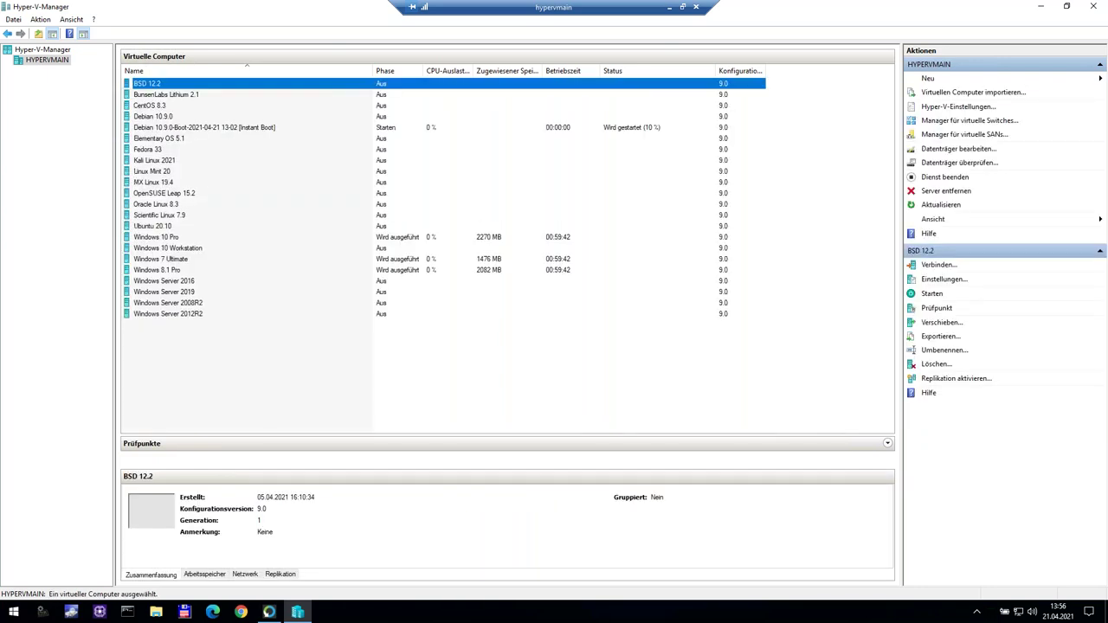
Step: Connect to the Debian 10.9.0 instant boot virtual machine and boot its Debian GNU/Linux entry
{"action": "right_click", "coordinate": [257, 129]}
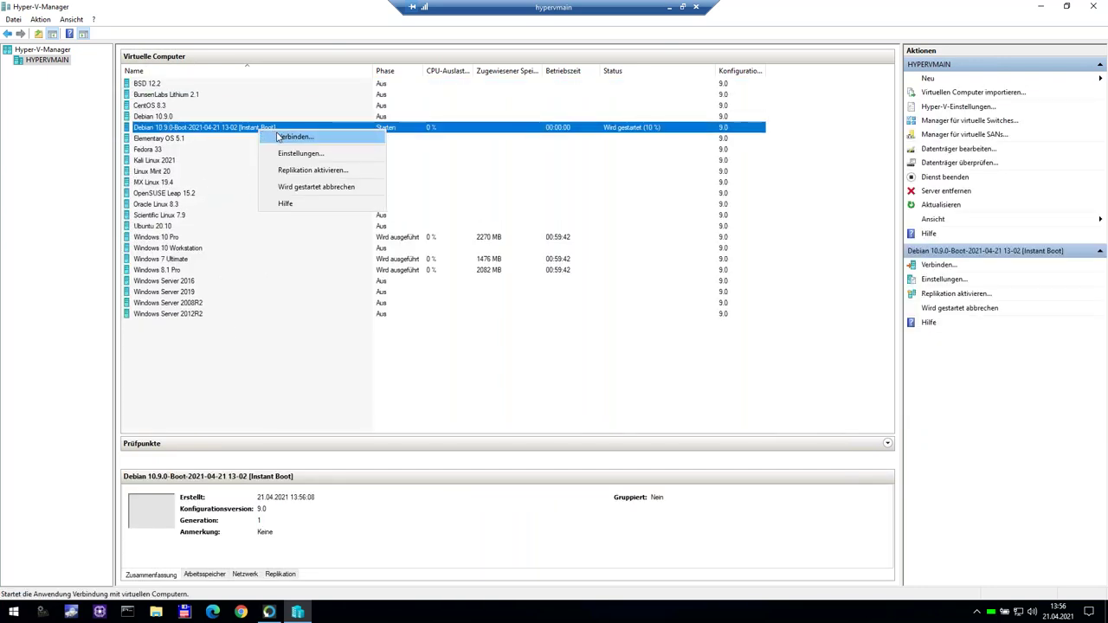
{"action": "left_click", "coordinate": [285, 136]}
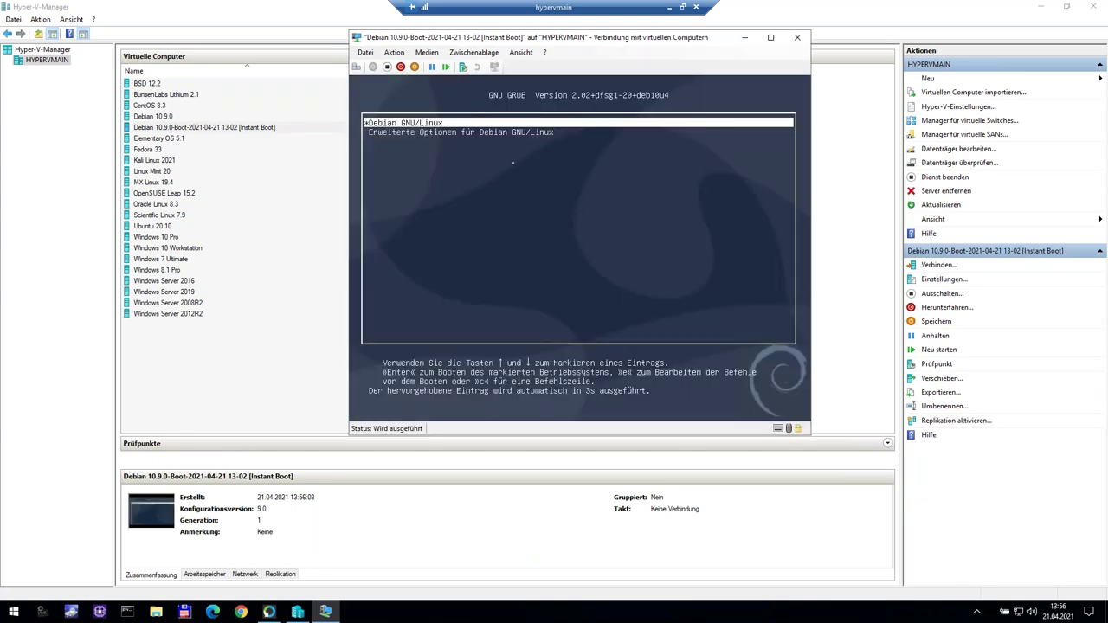
{"action": "key", "text": "Return"}
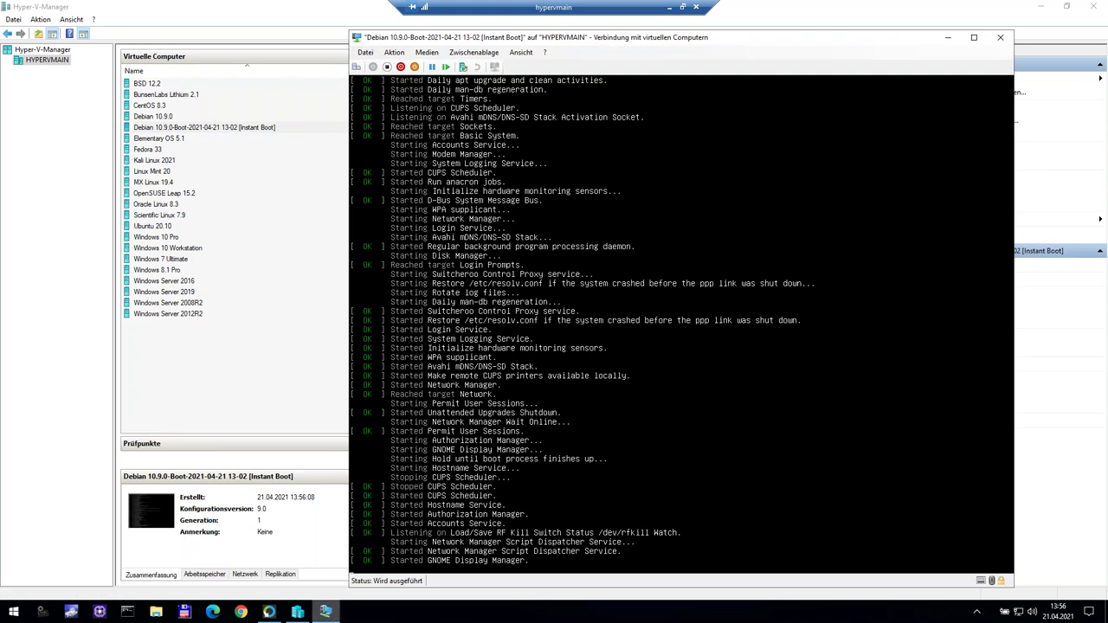
Step: Compare the instant boot machine's console with its entry in Hyper-V-Manager, moving the console window aside to uncover the machine list
{"action": "left_click", "coordinate": [297, 611]}
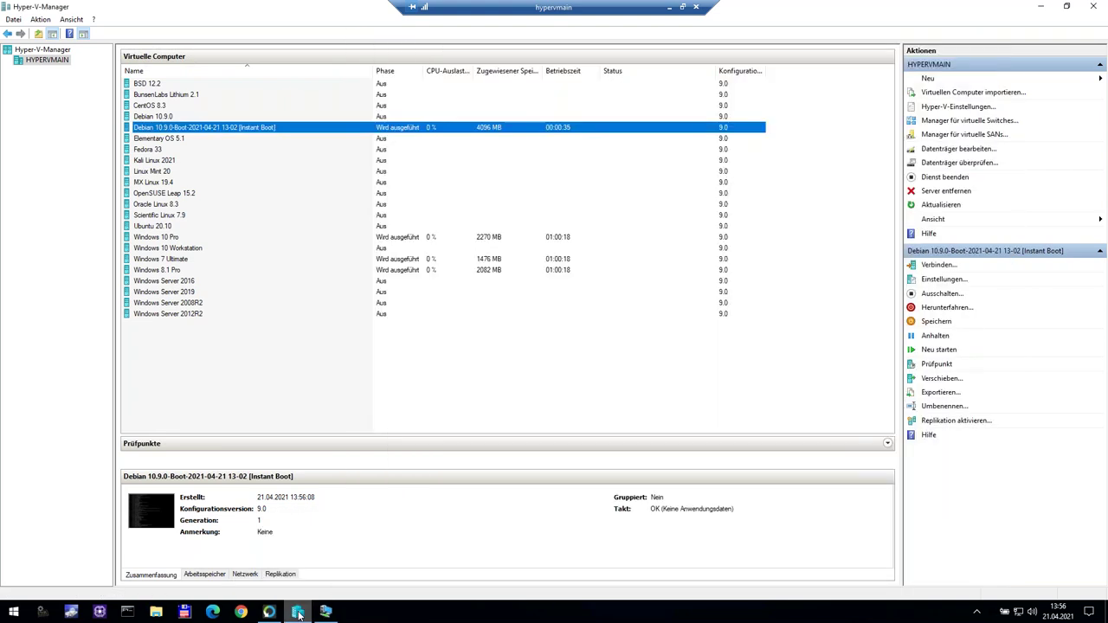
{"action": "left_click", "coordinate": [326, 612]}
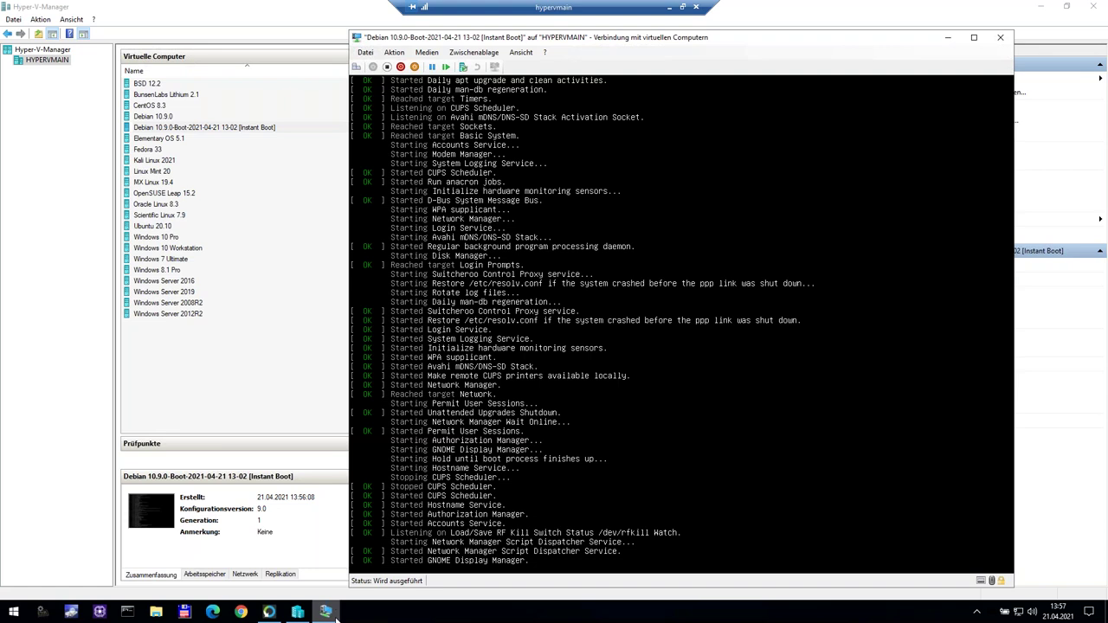
{"action": "left_click", "coordinate": [193, 361]}
{"action": "left_click_drag", "start_coordinate": [193, 356], "coordinate": [296, 432]}
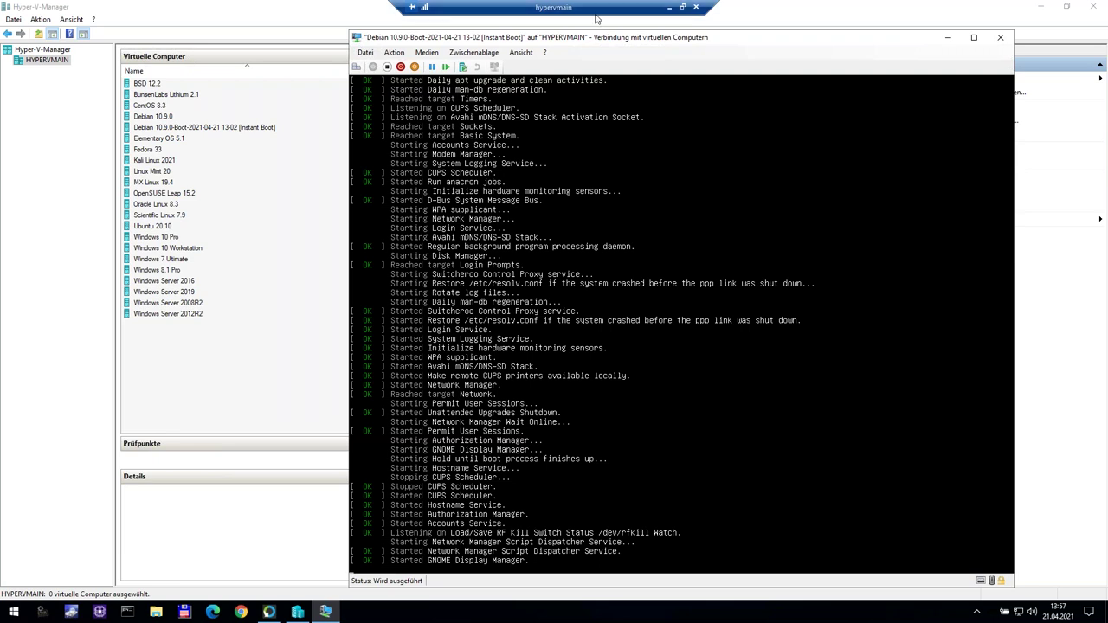
{"action": "left_click_drag", "start_coordinate": [682, 43], "coordinate": [770, 51]}
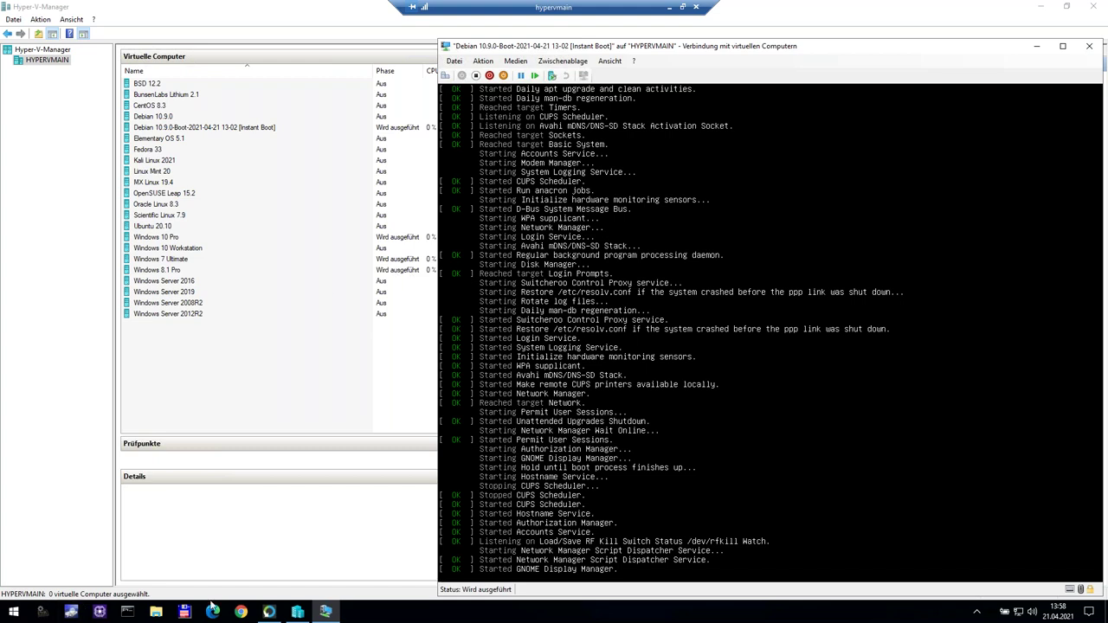
{"action": "left_click", "coordinate": [298, 612]}
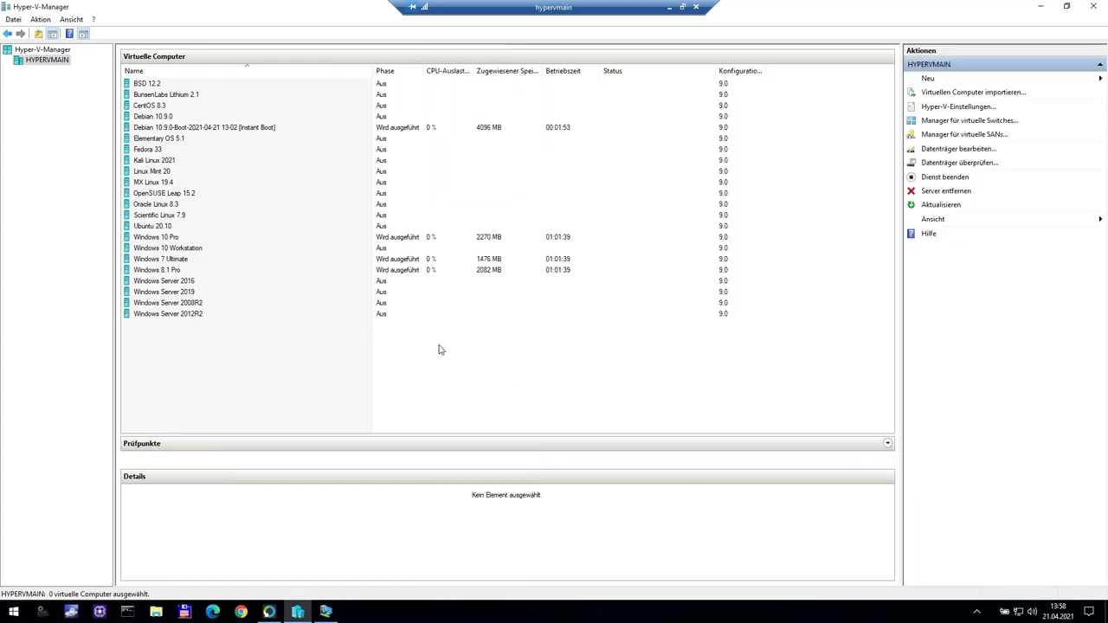
Step: Switch back to Altaro VM Backup and view the sandbox restore types offered for testing and verifying backups
{"action": "left_click", "coordinate": [269, 612]}
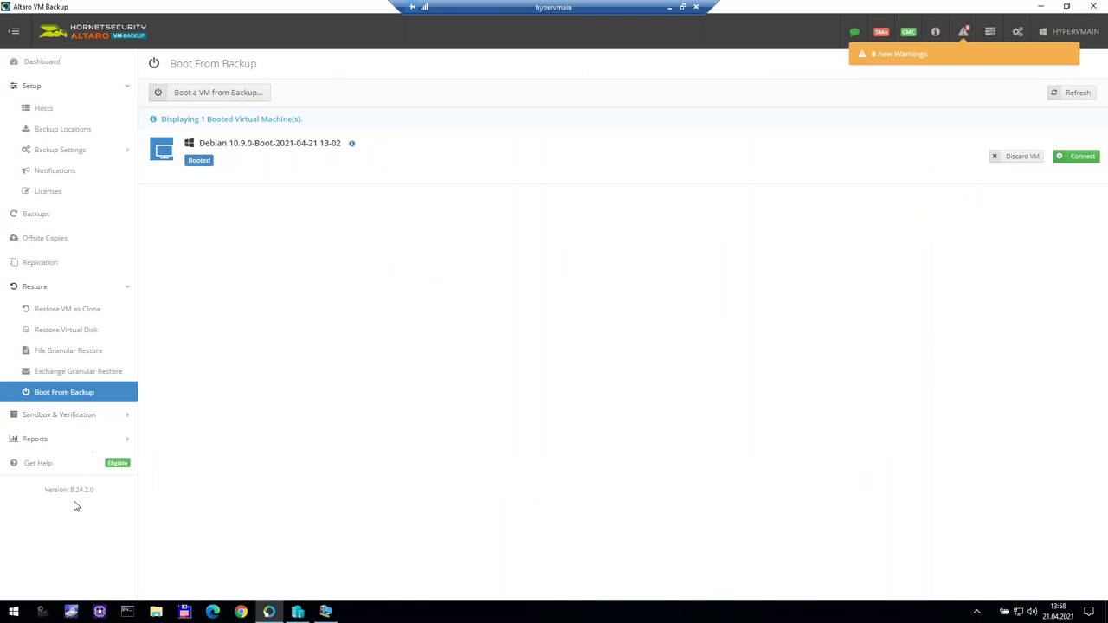
{"action": "left_click", "coordinate": [69, 416]}
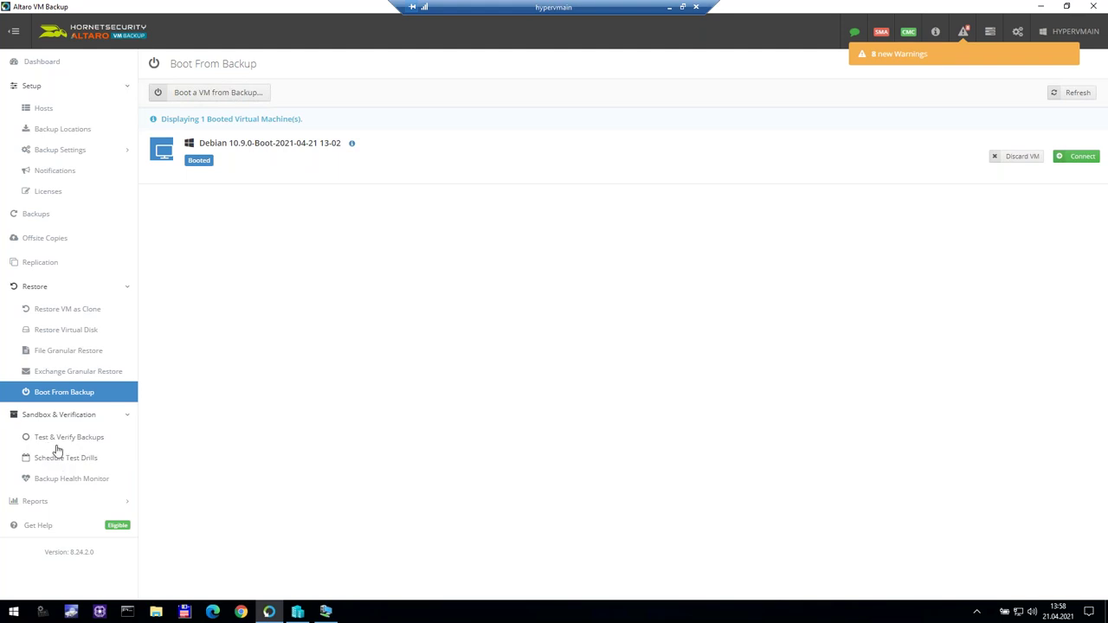
{"action": "left_click", "coordinate": [84, 440]}
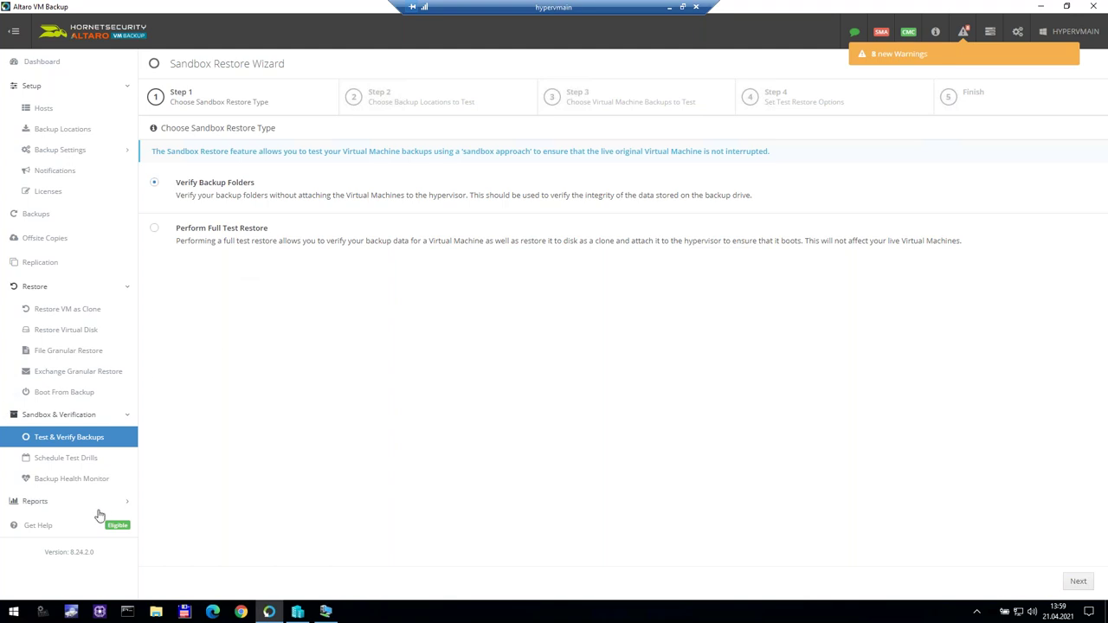
Step: View the scheduled test drills and inspect the Perform Full Test Restore options for a new sandbox restore schedule without saving it
{"action": "left_click", "coordinate": [54, 459]}
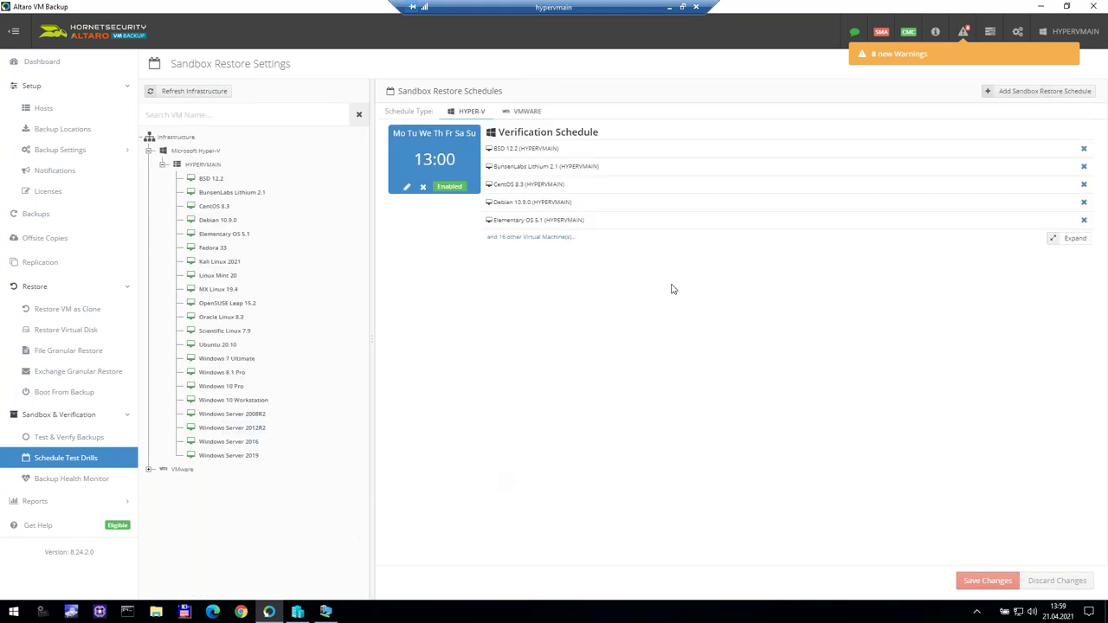
{"action": "left_click", "coordinate": [1039, 91]}
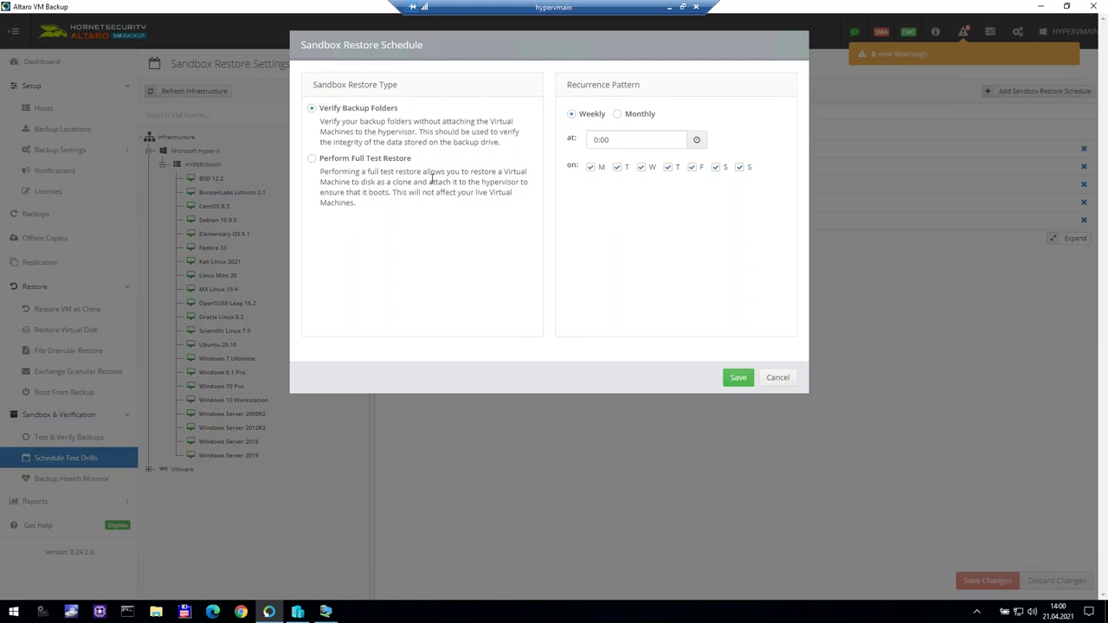
{"action": "left_click", "coordinate": [360, 161]}
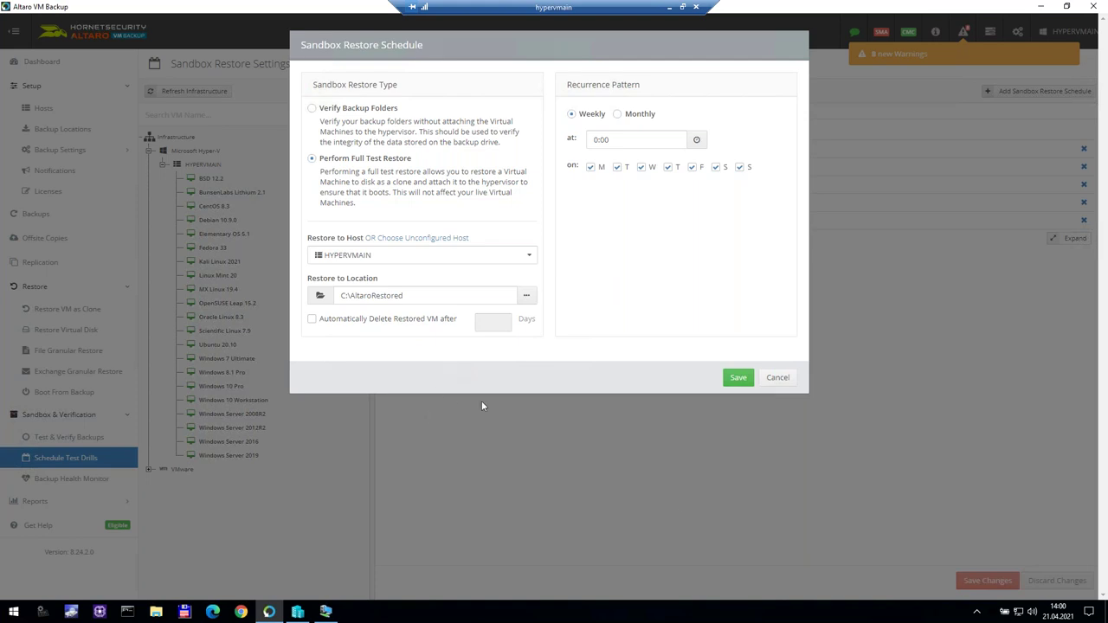
{"action": "left_click", "coordinate": [784, 380]}
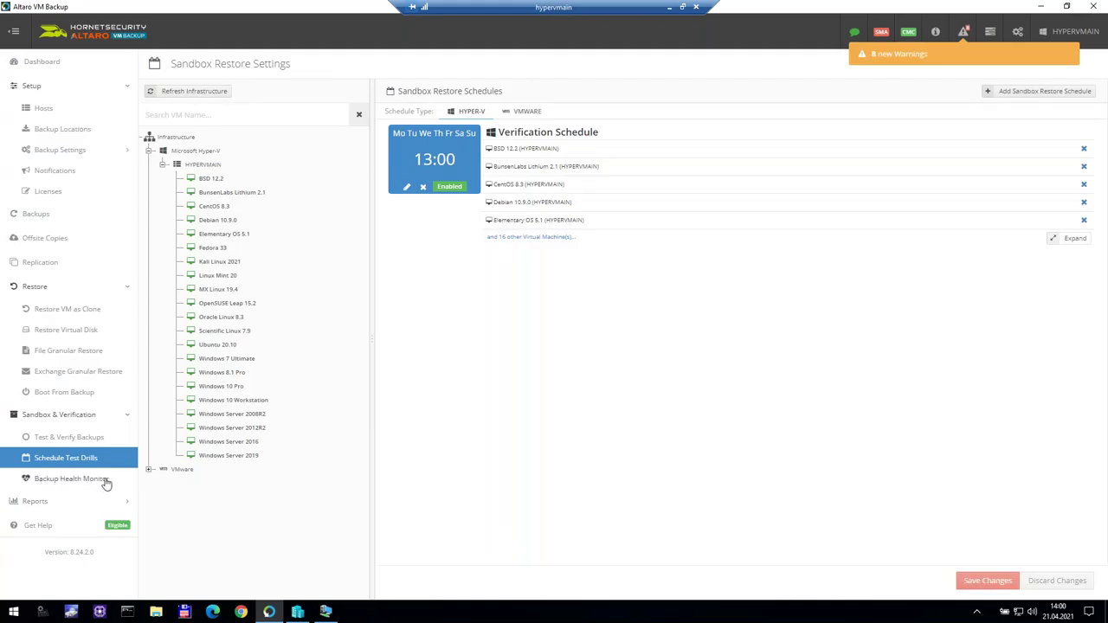
Step: Review the CDP settings for the ESXi Demo virtual machines
{"action": "left_click", "coordinate": [73, 152]}
{"action": "left_click", "coordinate": [67, 191]}
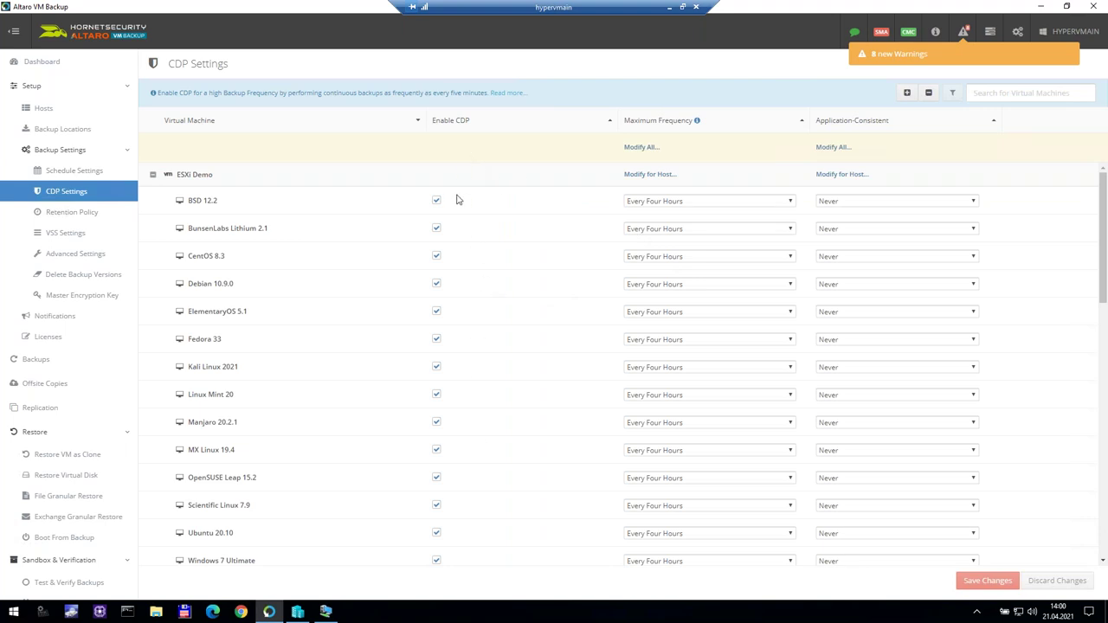
{"action": "scroll", "coordinate": [92, 493], "scroll_direction": "down", "scroll_amount": 2}
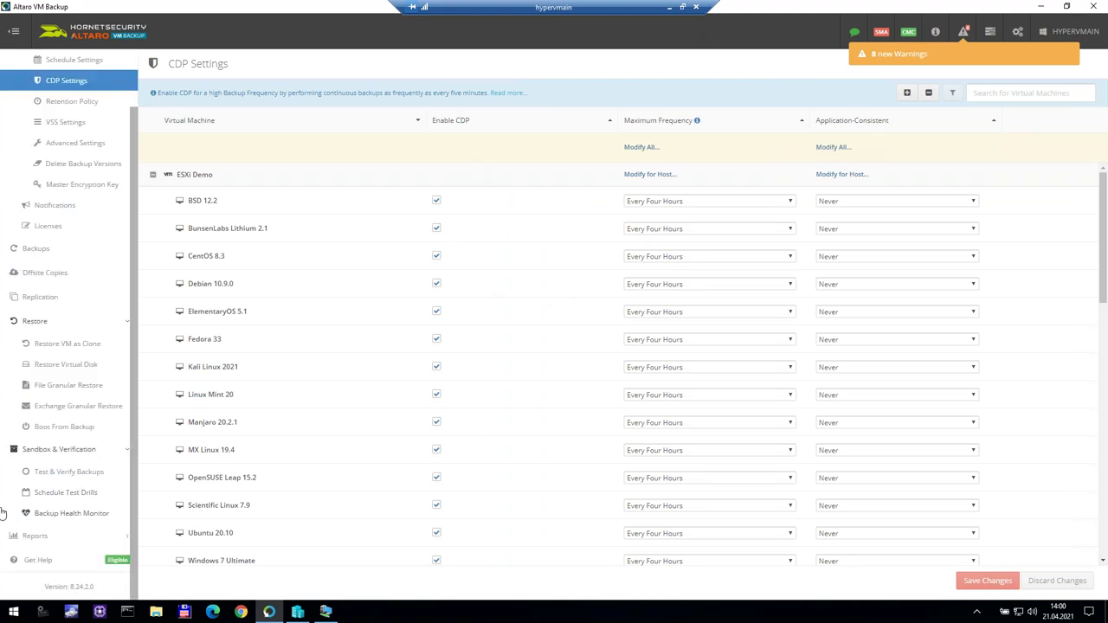
Step: Check the backup locations' health status in the Backup Health Monitor and return to the dashboard overview
{"action": "left_click", "coordinate": [76, 516]}
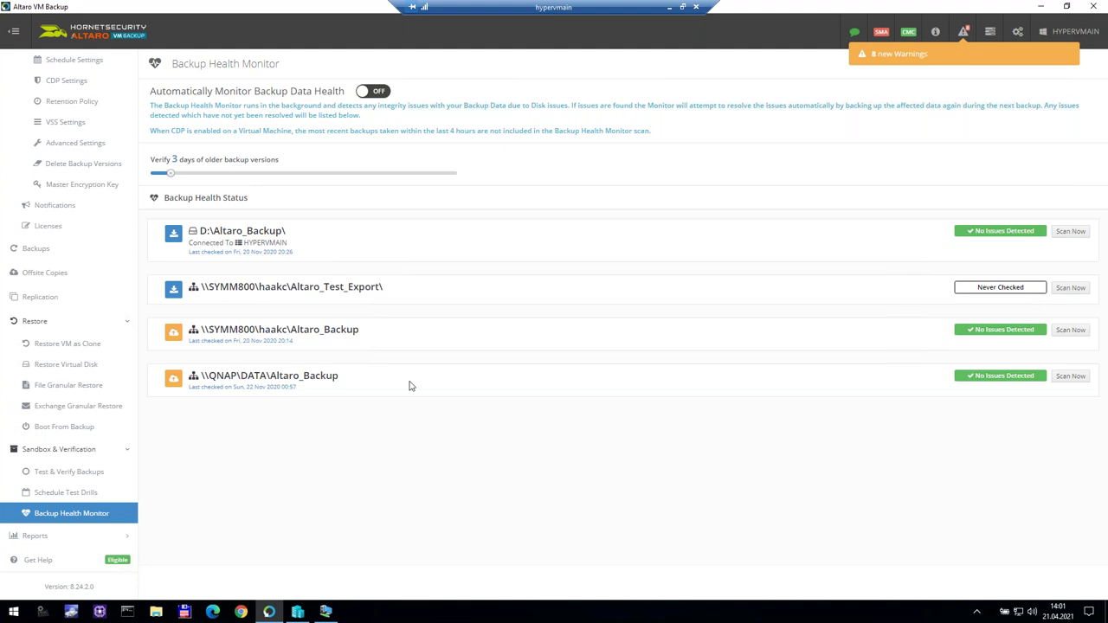
{"action": "scroll", "coordinate": [87, 104], "scroll_direction": "up", "scroll_amount": 3}
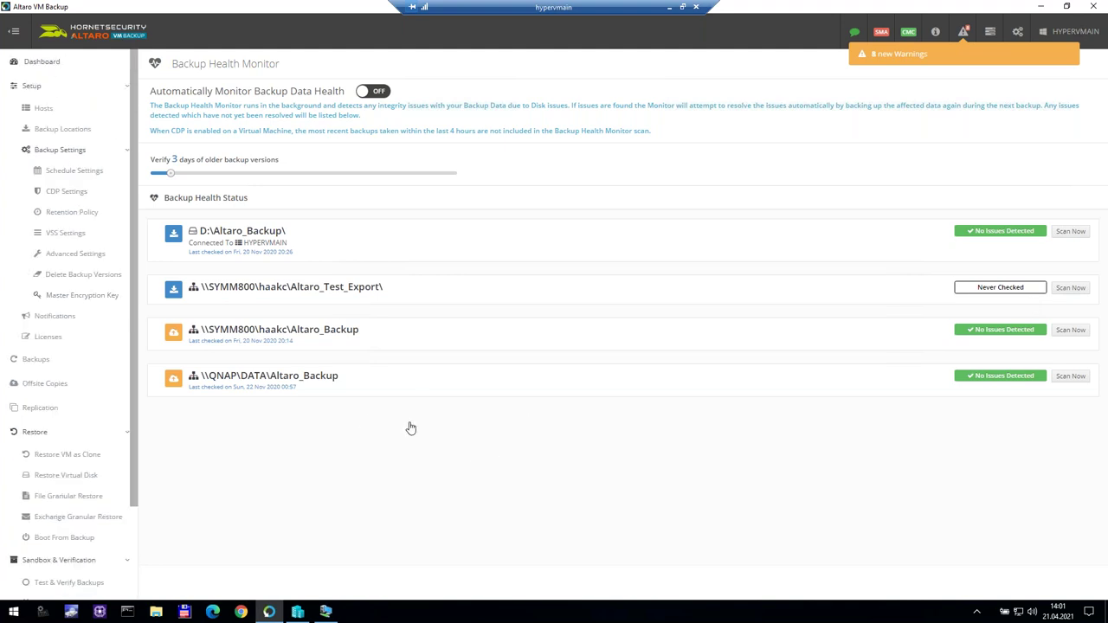
{"action": "left_click", "coordinate": [41, 61]}
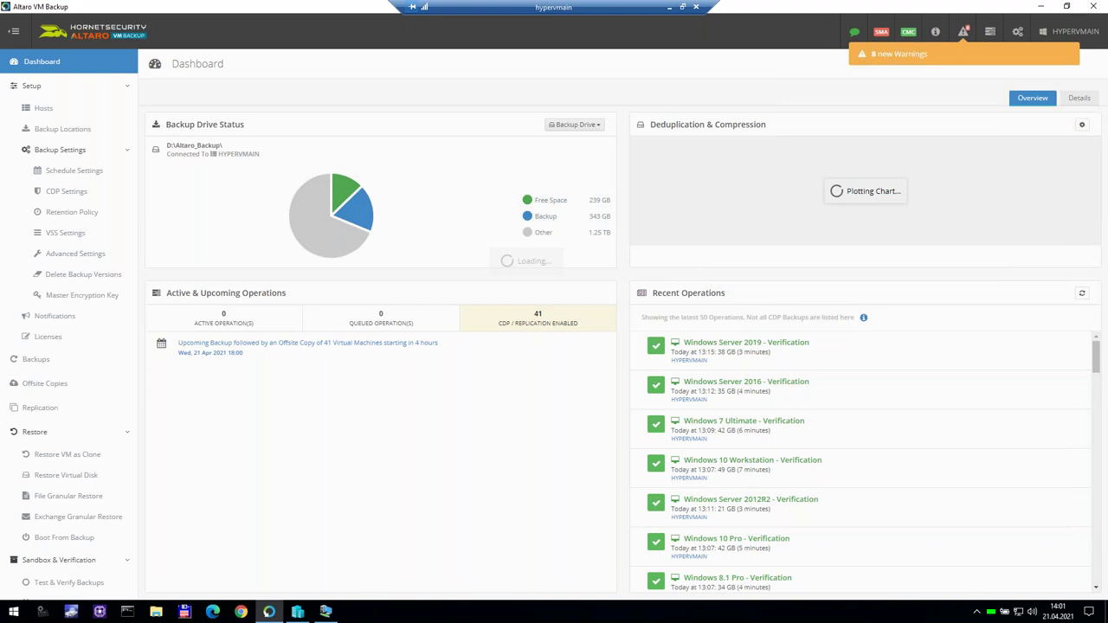